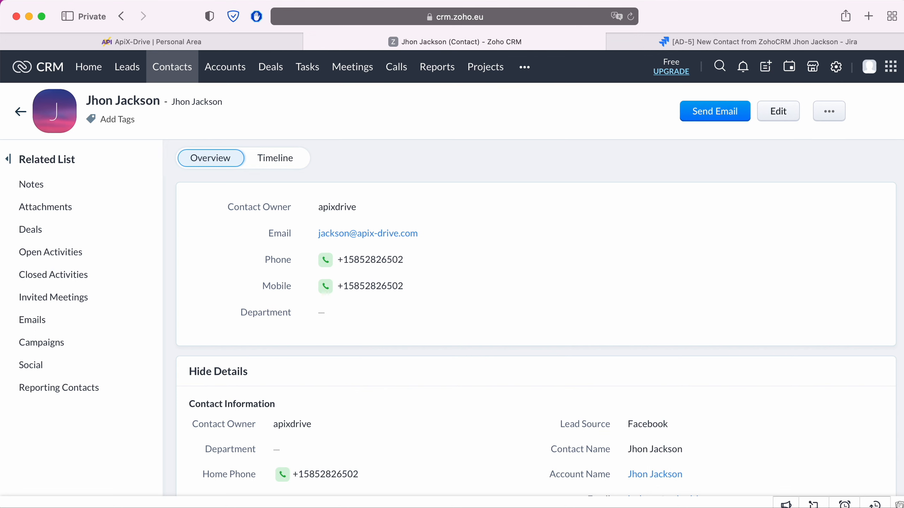
Step: Switch from the Zoho CRM contact to its matching Jira request AD-5
{"action": "key", "text": "ctrl+Tab"}
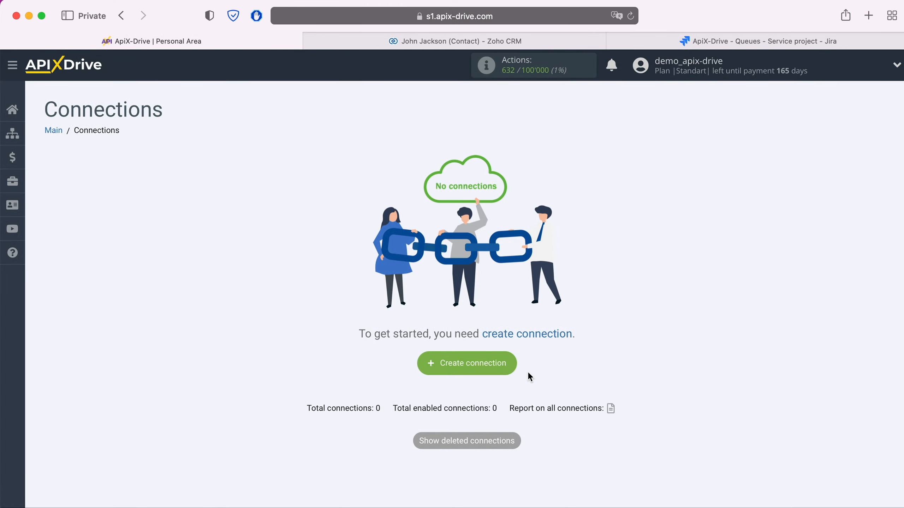
Step: Create a new connection with Zoho CRM as the data source system
{"action": "left_click", "coordinate": [509, 370]}
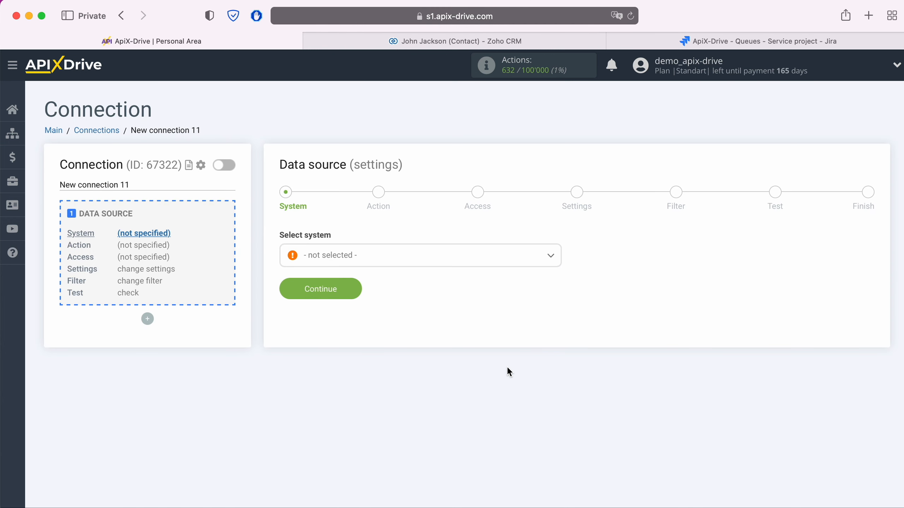
{"action": "left_click", "coordinate": [434, 260]}
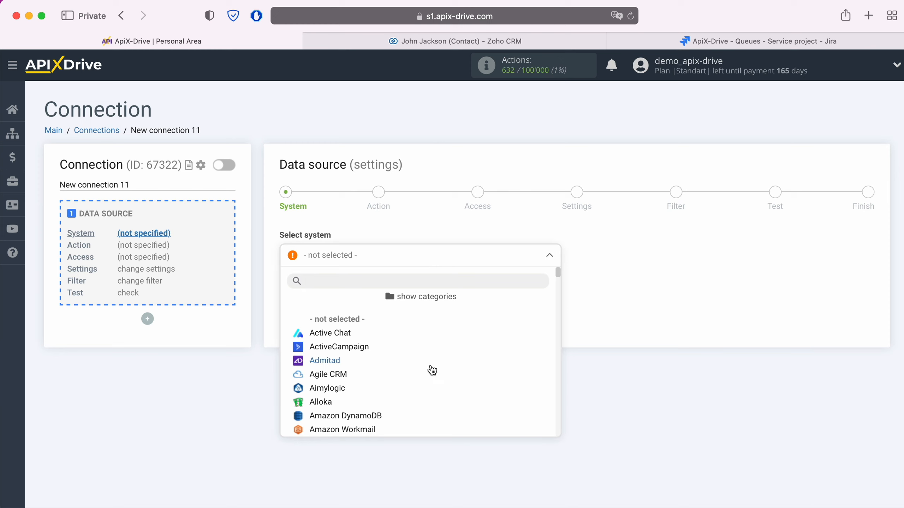
{"action": "scroll", "coordinate": [430, 371], "scroll_direction": "down", "scroll_amount": 10}
{"action": "scroll", "coordinate": [433, 371], "scroll_direction": "down", "scroll_amount": 15}
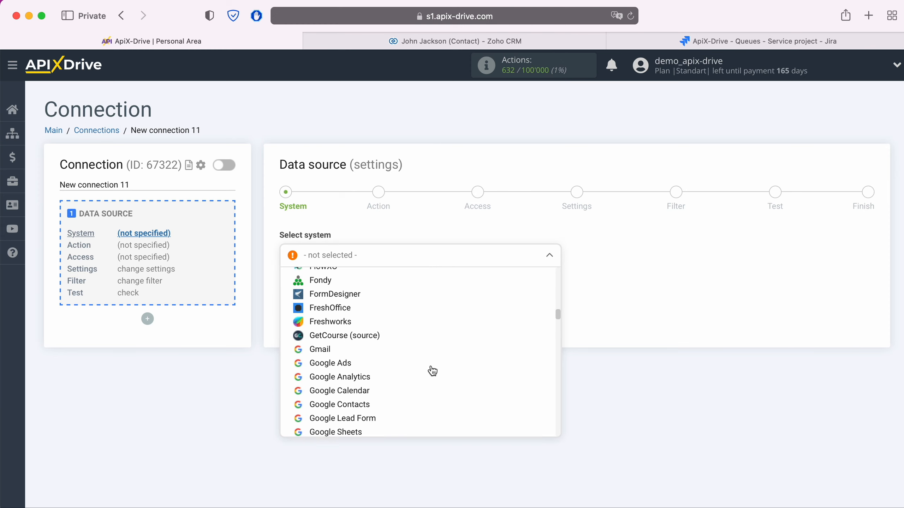
{"action": "scroll", "coordinate": [432, 371], "scroll_direction": "down", "scroll_amount": 15}
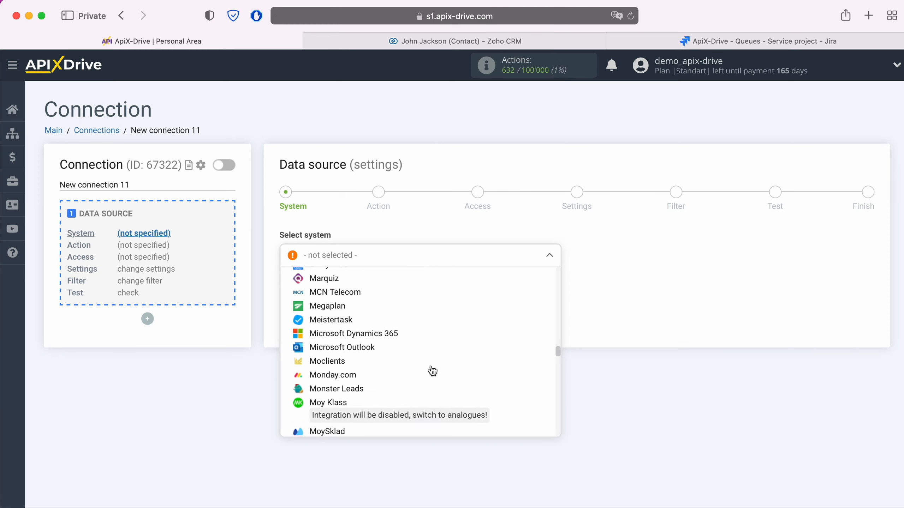
{"action": "scroll", "coordinate": [432, 371], "scroll_direction": "down", "scroll_amount": 15}
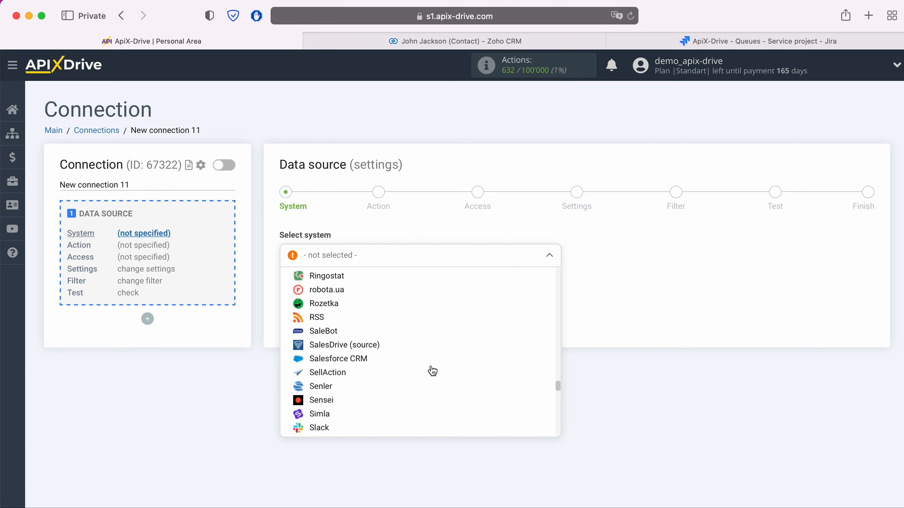
{"action": "scroll", "coordinate": [433, 371], "scroll_direction": "down", "scroll_amount": 15}
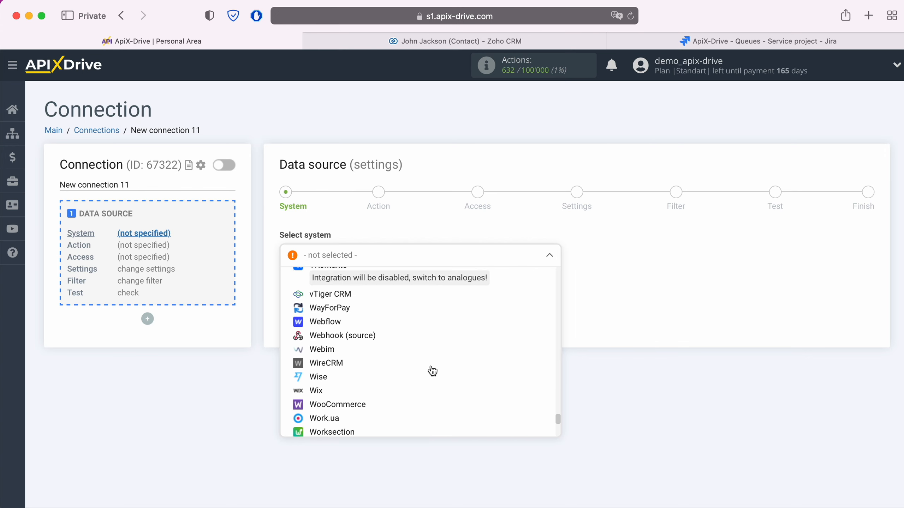
{"action": "left_click", "coordinate": [333, 380]}
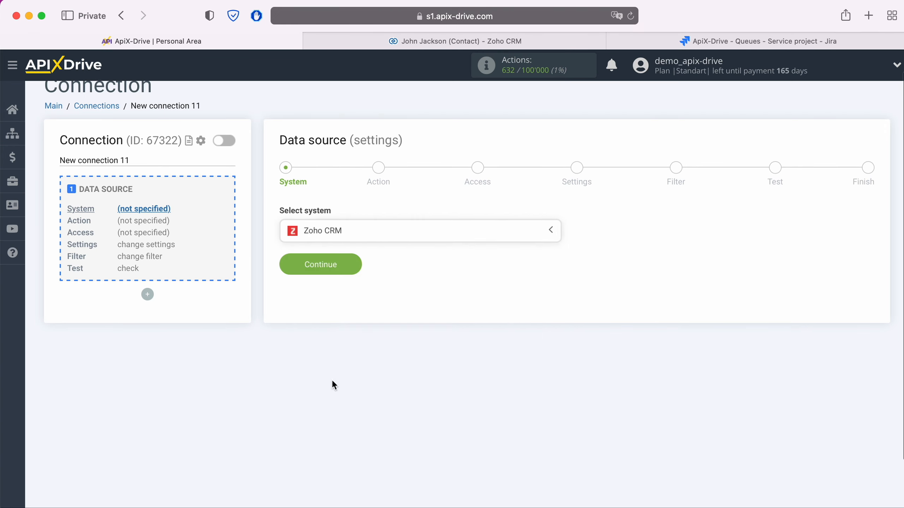
{"action": "left_click", "coordinate": [349, 267]}
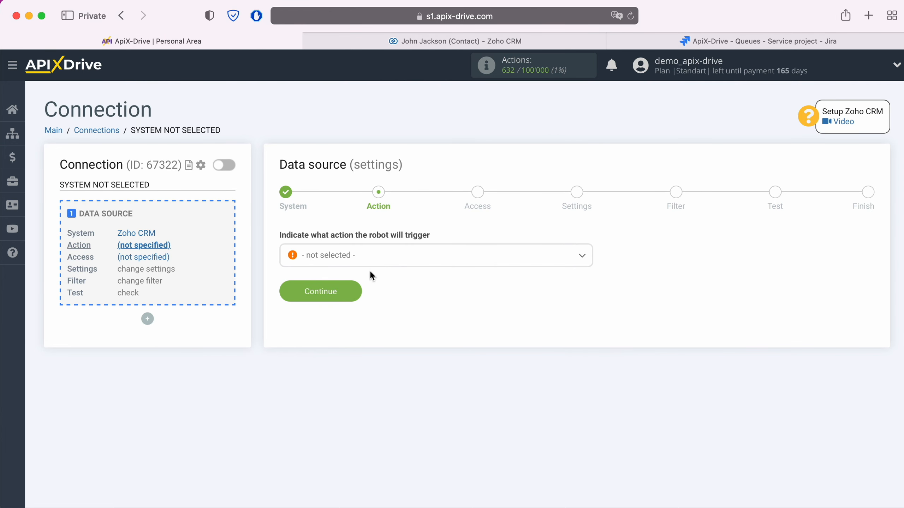
Step: Set the Zoho CRM trigger action to Get Contacts (new)
{"action": "left_click", "coordinate": [369, 258]}
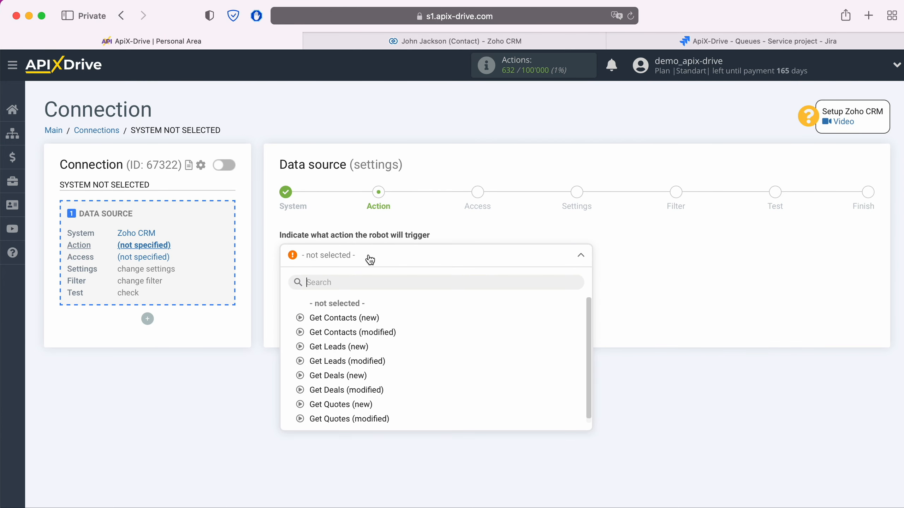
{"action": "left_click", "coordinate": [354, 316]}
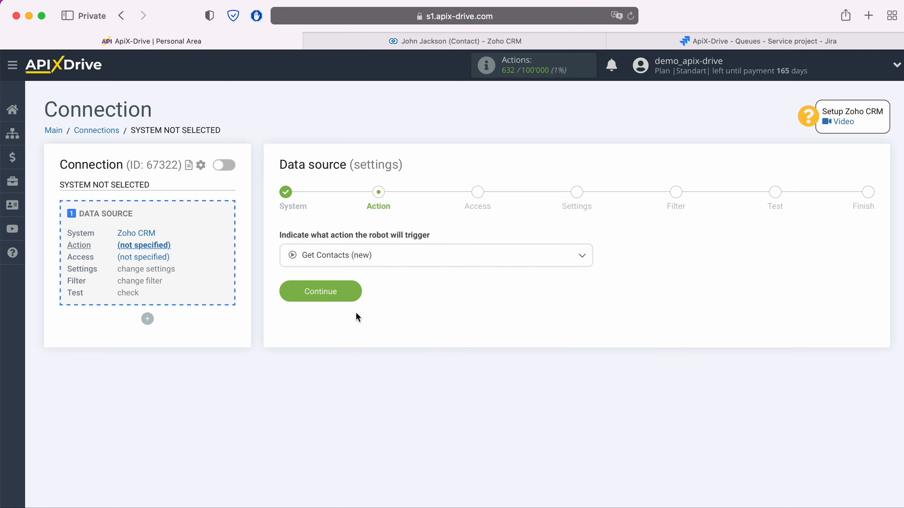
{"action": "left_click", "coordinate": [354, 291]}
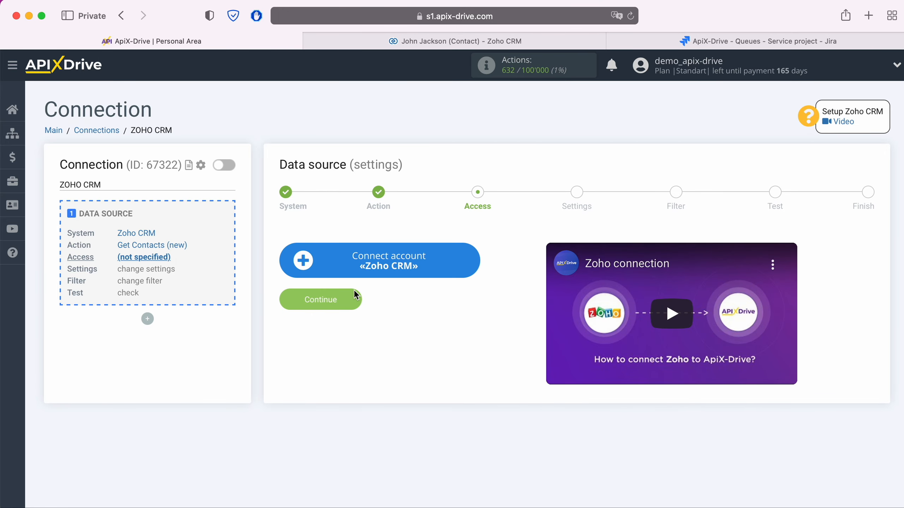
Step: Sign in to Zoho with the account e-mail and saved password, and accept ApiX Drive's access
{"action": "left_click", "coordinate": [472, 263]}
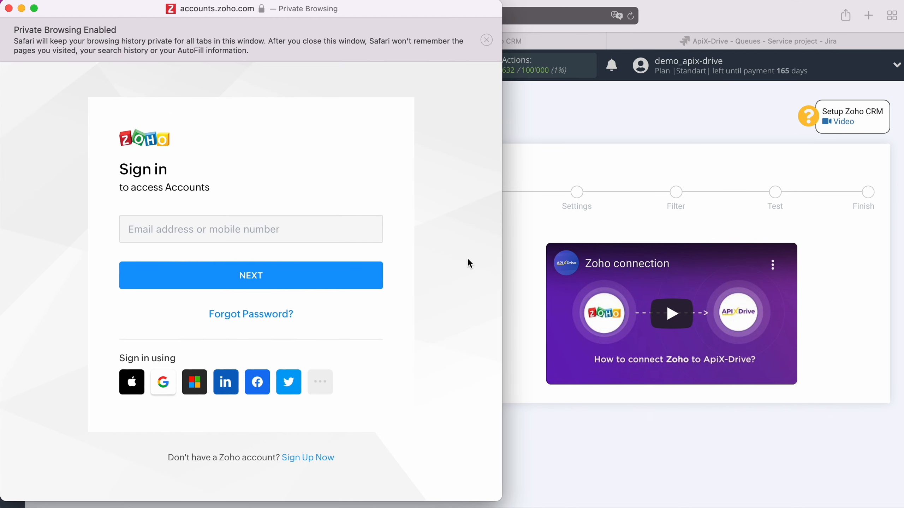
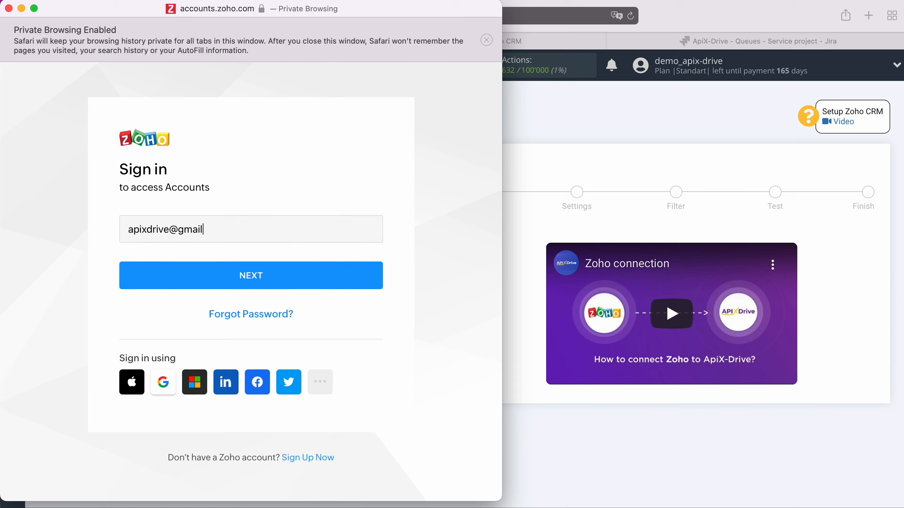
{"action": "left_click", "coordinate": [309, 272]}
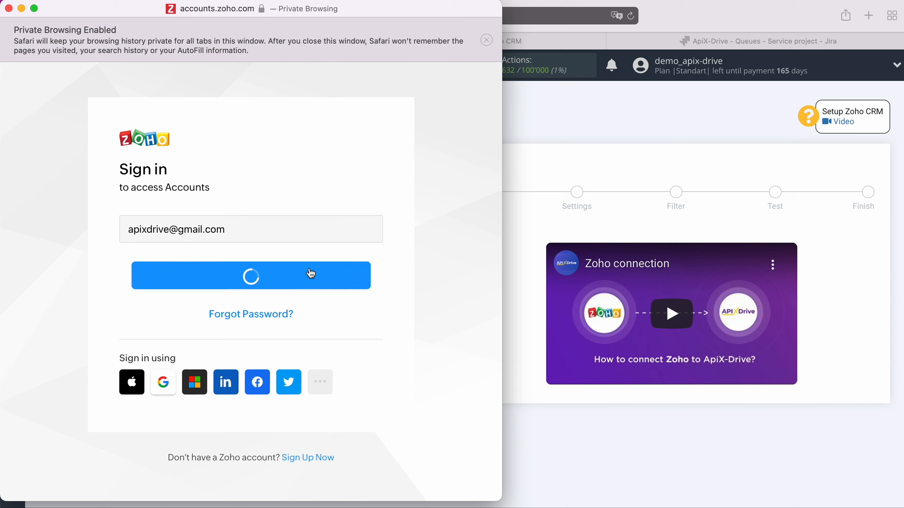
{"action": "left_click", "coordinate": [175, 344]}
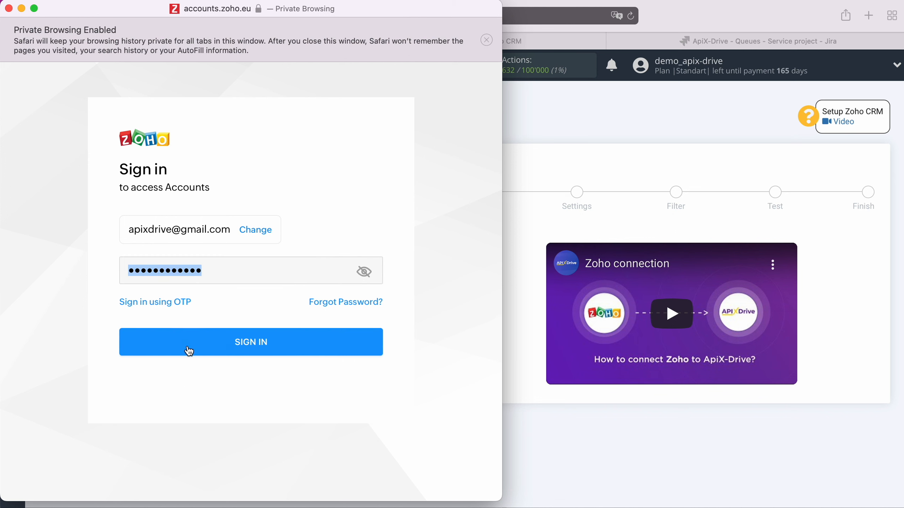
{"action": "left_click", "coordinate": [298, 342]}
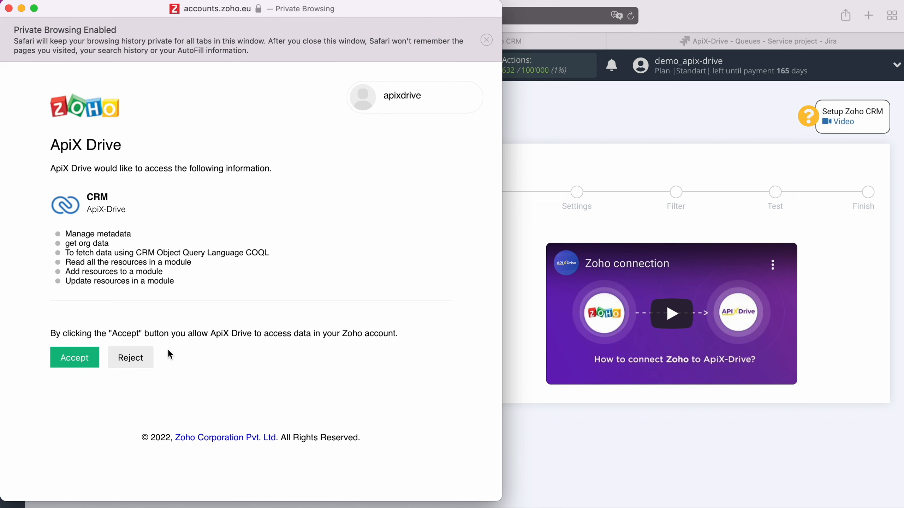
{"action": "left_click", "coordinate": [86, 357]}
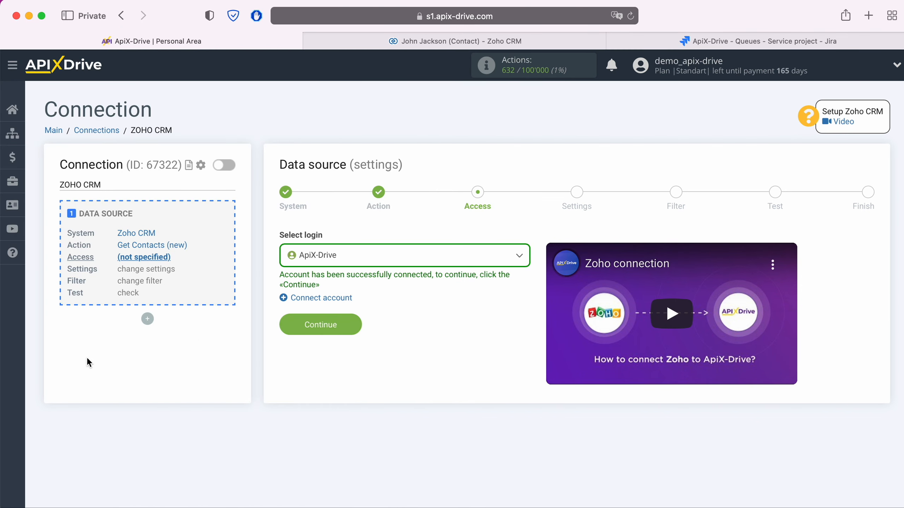
Step: Use the ApiX-Drive login, skip settings and filter, and accept the sample contact test data
{"action": "left_click", "coordinate": [360, 260]}
{"action": "left_click", "coordinate": [344, 333]}
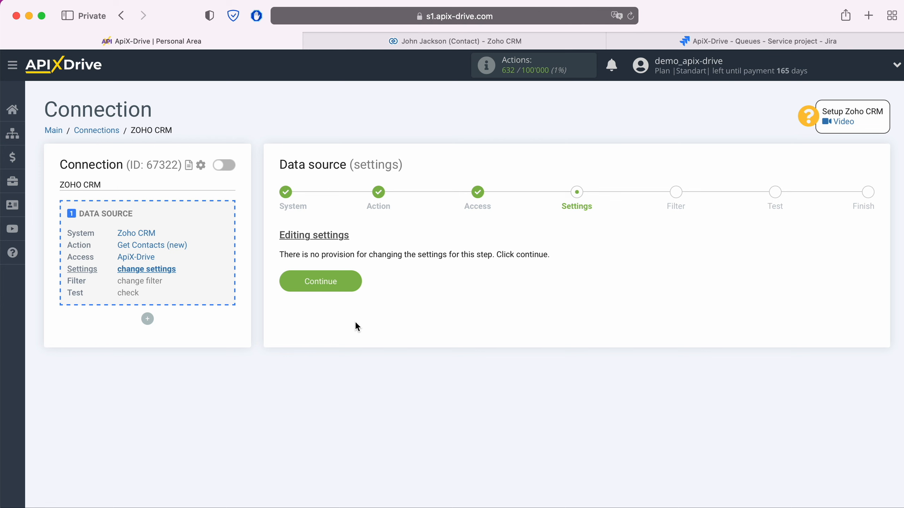
{"action": "left_click", "coordinate": [356, 281]}
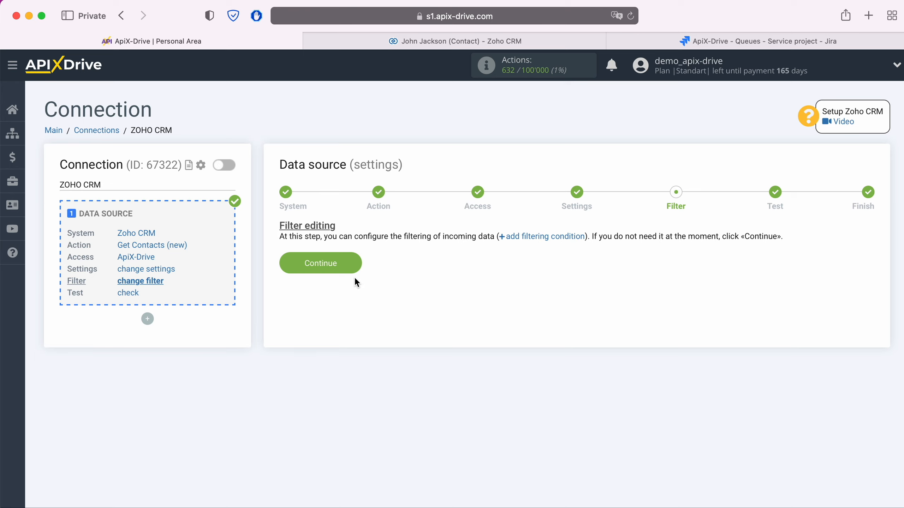
{"action": "left_click", "coordinate": [354, 264]}
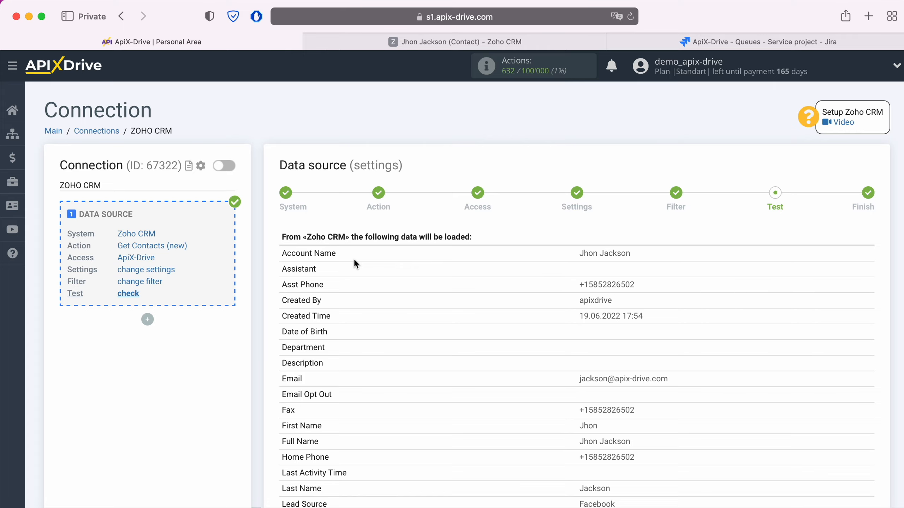
{"action": "scroll", "coordinate": [355, 264], "scroll_direction": "down", "scroll_amount": 5}
{"action": "scroll", "coordinate": [354, 261], "scroll_direction": "down", "scroll_amount": 8}
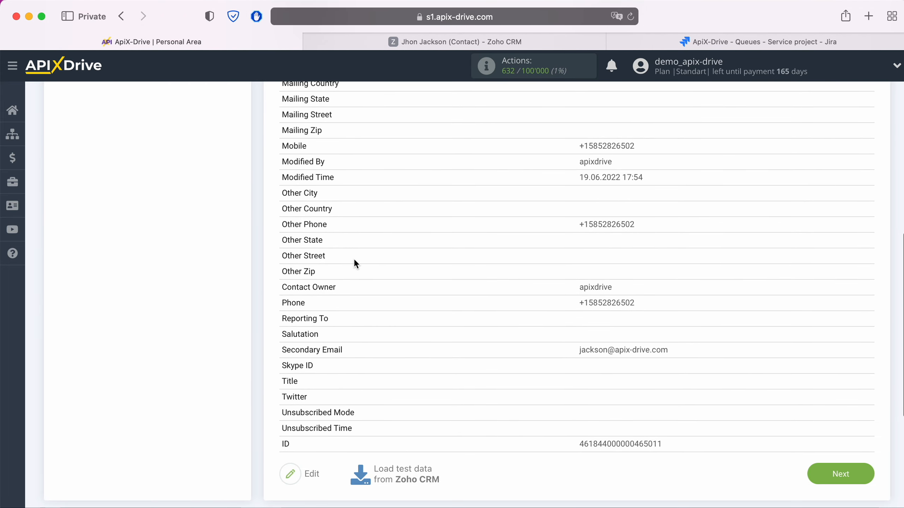
{"action": "left_click", "coordinate": [868, 473]}
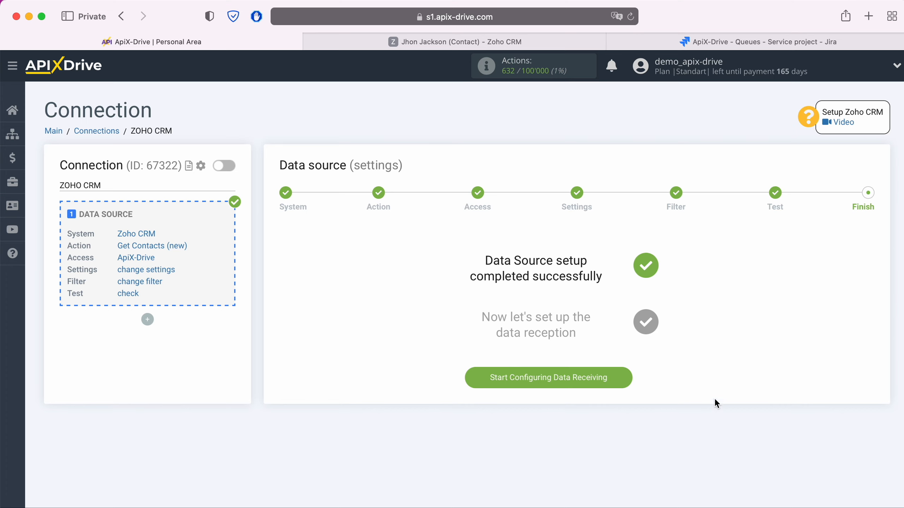
Step: Choose Jira Service Desk as the data destination system
{"action": "left_click", "coordinate": [624, 377]}
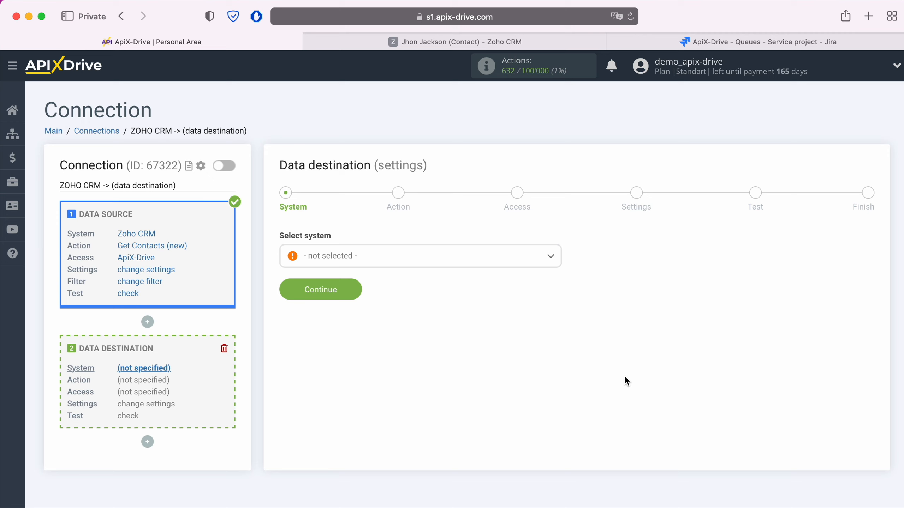
{"action": "left_click", "coordinate": [463, 259]}
{"action": "scroll", "coordinate": [463, 368], "scroll_direction": "down", "scroll_amount": 15}
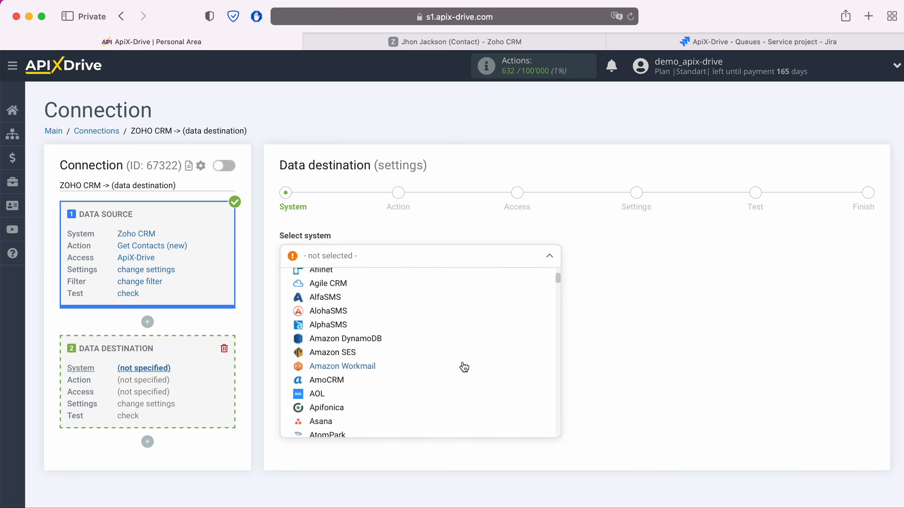
{"action": "scroll", "coordinate": [464, 368], "scroll_direction": "down", "scroll_amount": 20}
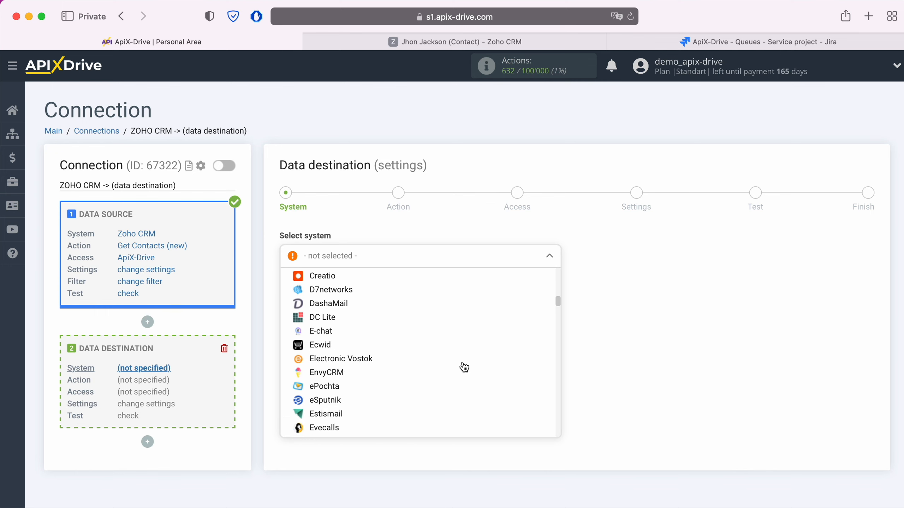
{"action": "scroll", "coordinate": [464, 367], "scroll_direction": "down", "scroll_amount": 10}
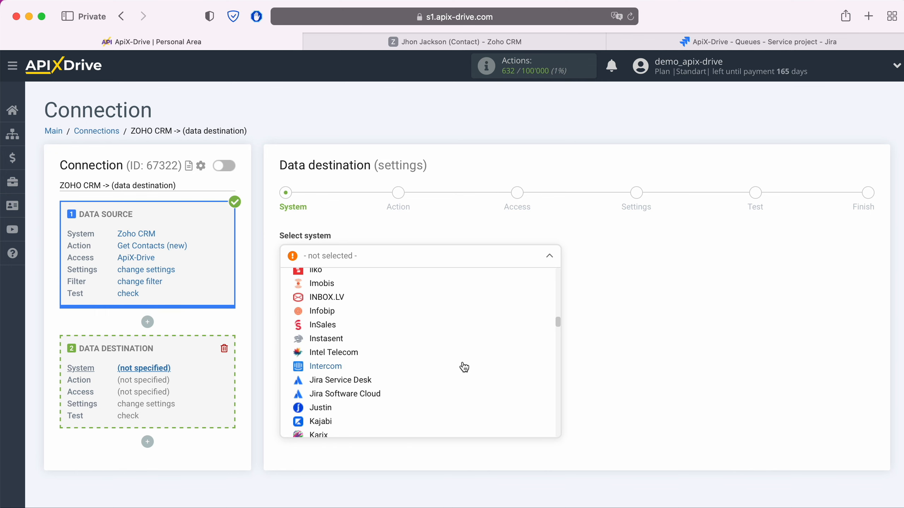
{"action": "left_click", "coordinate": [359, 378]}
{"action": "left_click", "coordinate": [358, 292]}
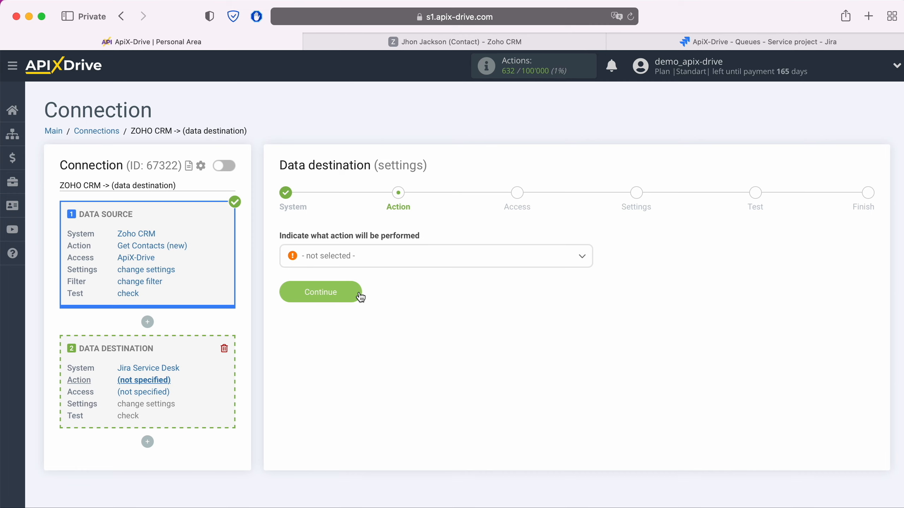
Step: Set the destination action to Create Request
{"action": "left_click", "coordinate": [370, 258]}
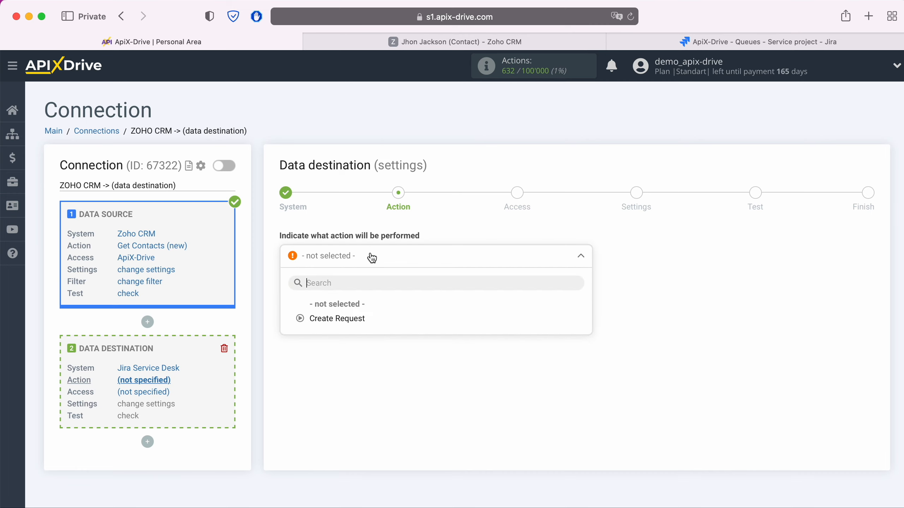
{"action": "left_click", "coordinate": [348, 320]}
{"action": "left_click", "coordinate": [357, 290]}
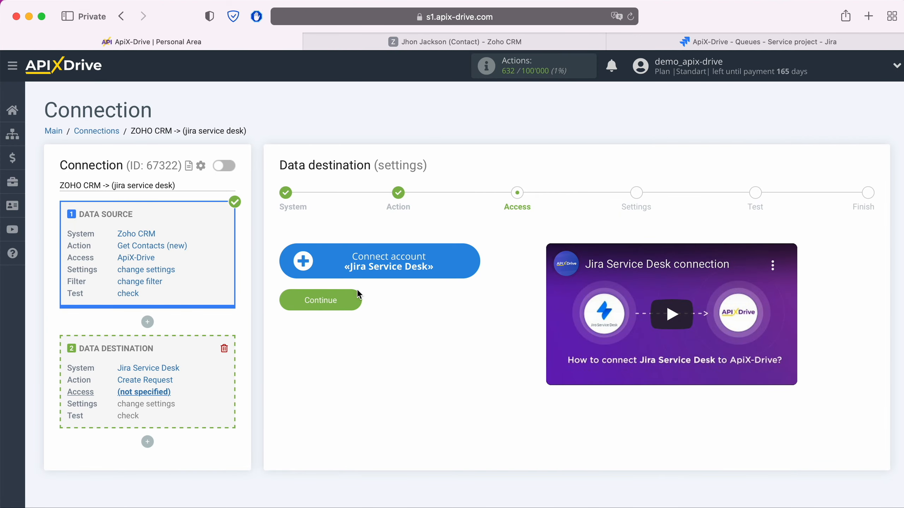
Step: Log in to Atlassian with the pasted e-mail and password, and grant ApiX-Drive access
{"action": "left_click", "coordinate": [469, 266]}
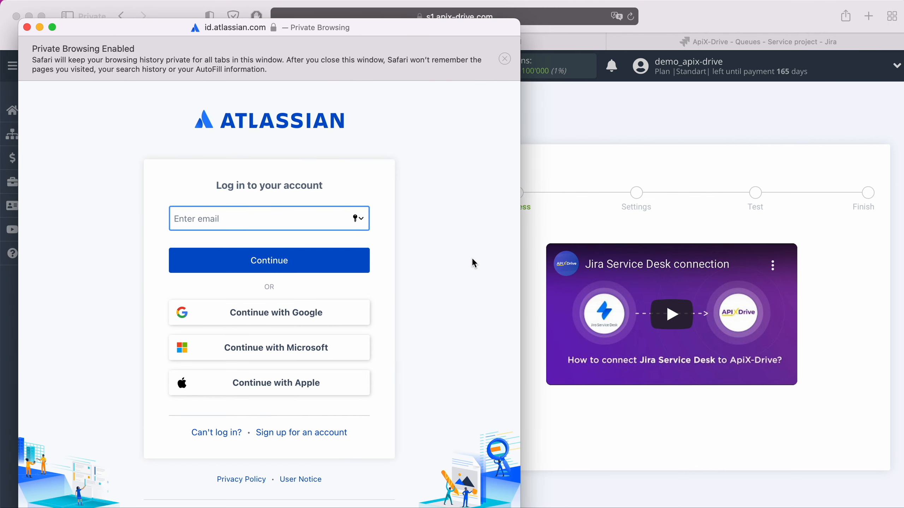
{"action": "right_click", "coordinate": [244, 222]}
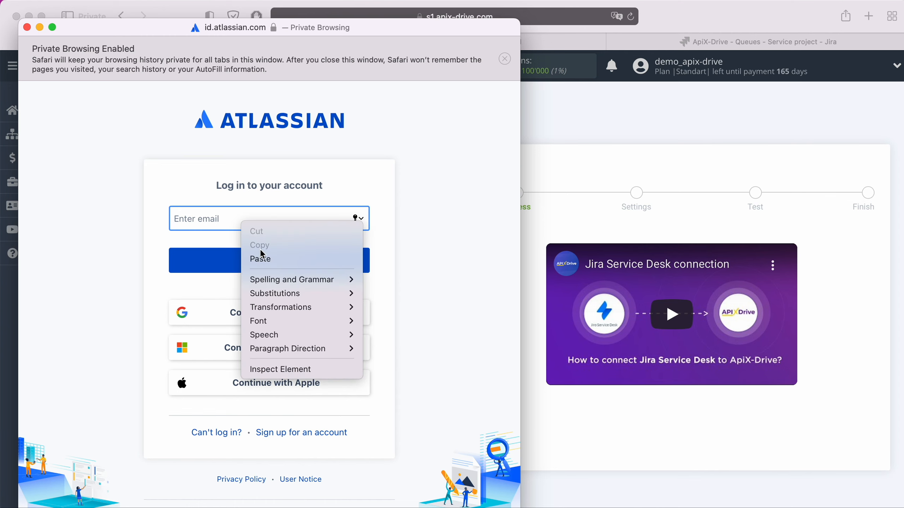
{"action": "left_click", "coordinate": [268, 259]}
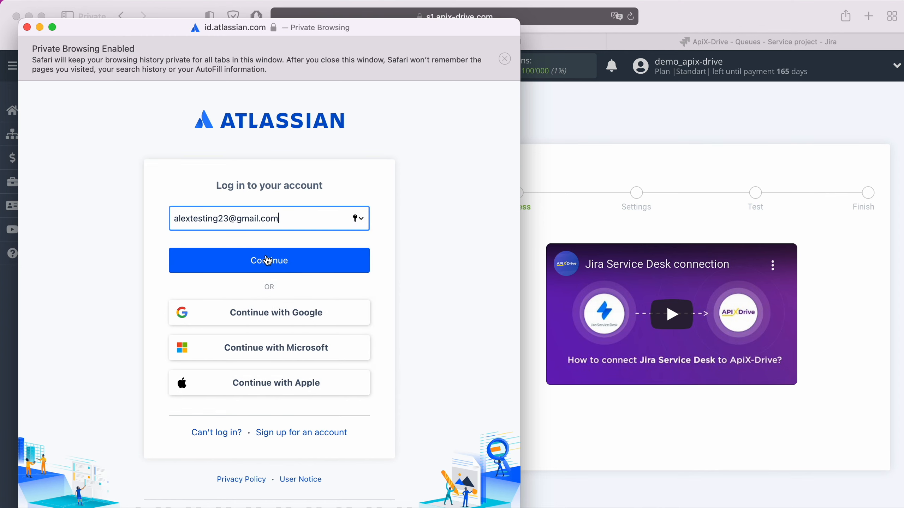
{"action": "left_click", "coordinate": [297, 264]}
{"action": "type", "text": "********"}
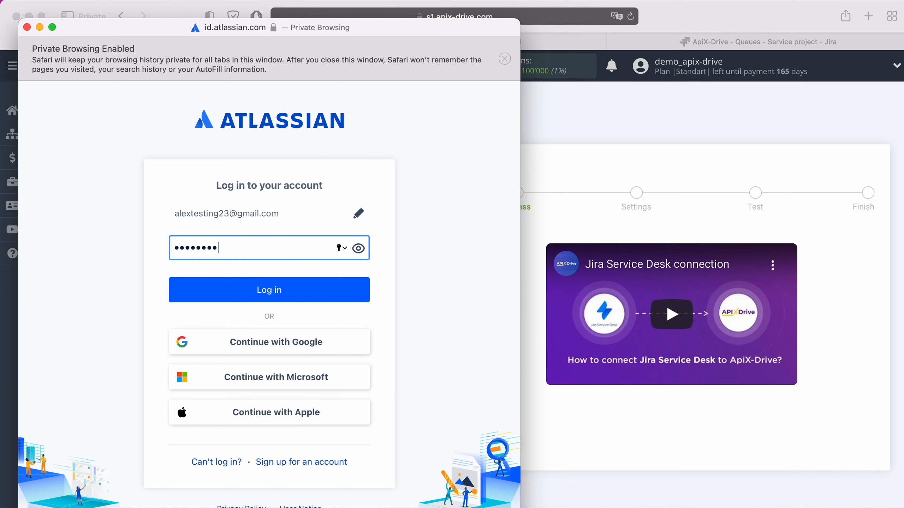
{"action": "left_click", "coordinate": [284, 291]}
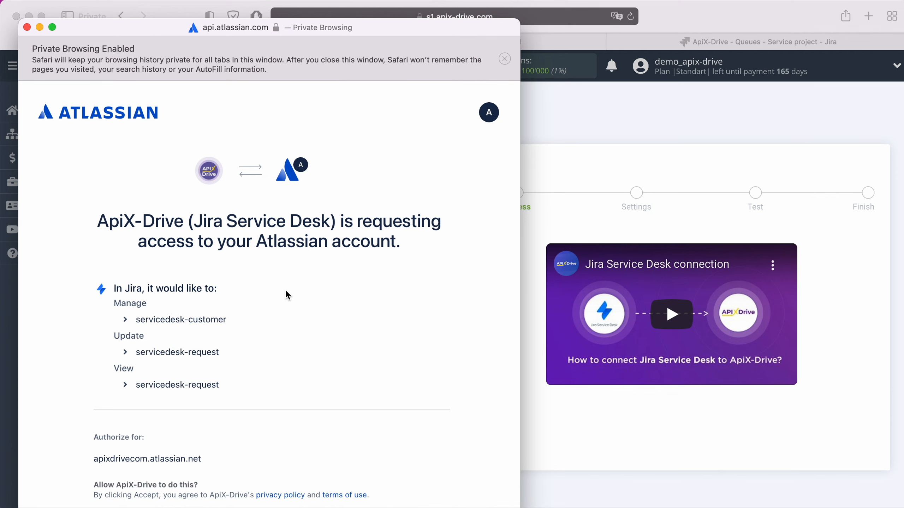
{"action": "scroll", "coordinate": [285, 290], "scroll_direction": "down", "scroll_amount": 5}
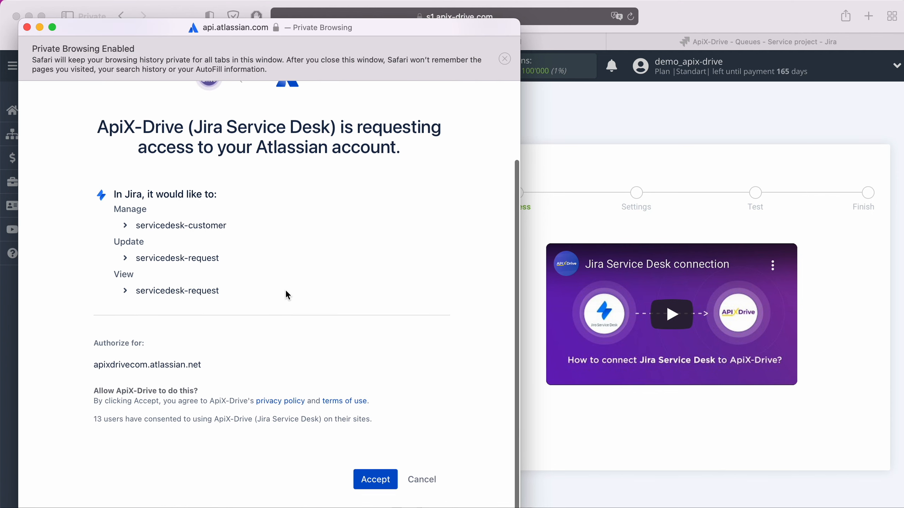
{"action": "left_click", "coordinate": [370, 481]}
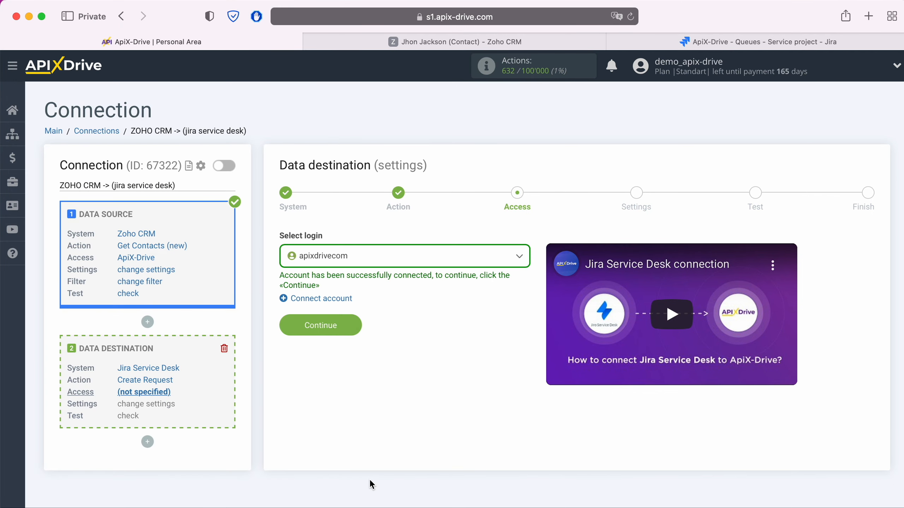
Step: Select the connected Jira account as the destination login
{"action": "left_click", "coordinate": [384, 259]}
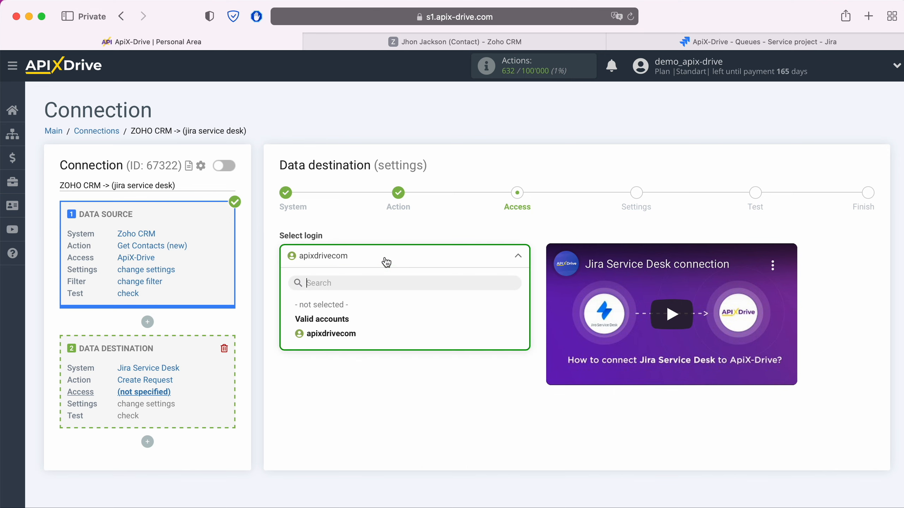
{"action": "left_click", "coordinate": [347, 333]}
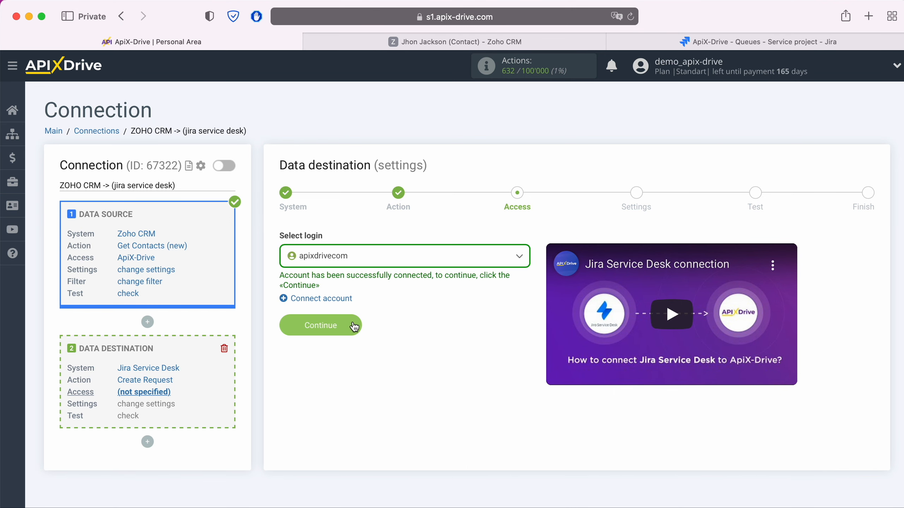
{"action": "left_click", "coordinate": [353, 325]}
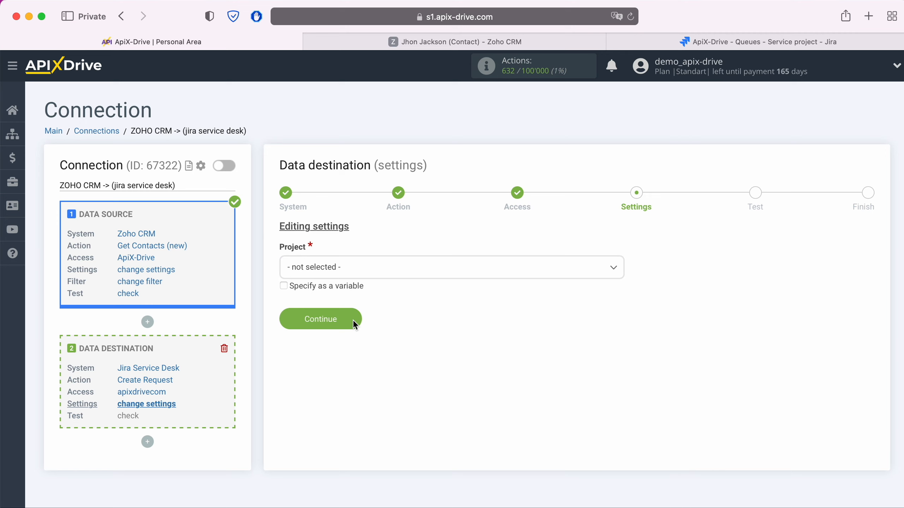
Step: Choose project ApiX-Drive and request type 'Submit a request or incident'
{"action": "left_click", "coordinate": [363, 272]}
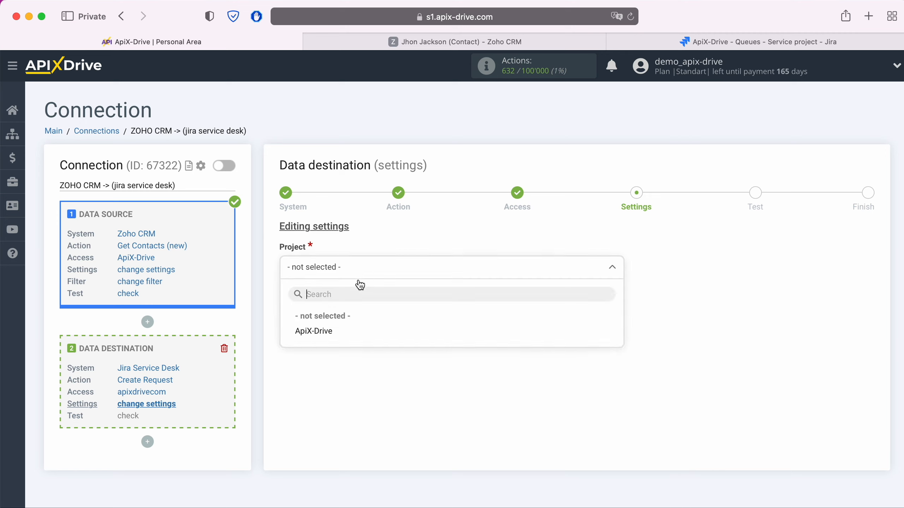
{"action": "left_click", "coordinate": [313, 331]}
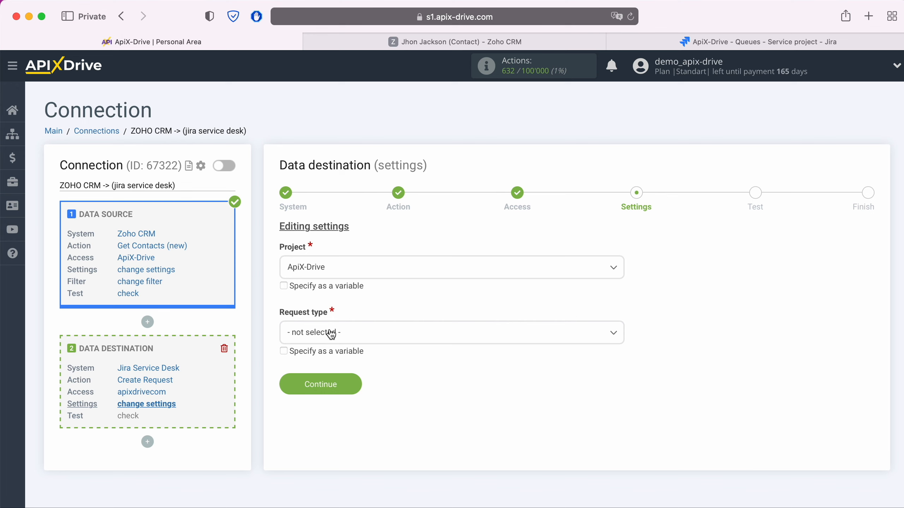
{"action": "left_click", "coordinate": [331, 334]}
{"action": "left_click", "coordinate": [370, 397]}
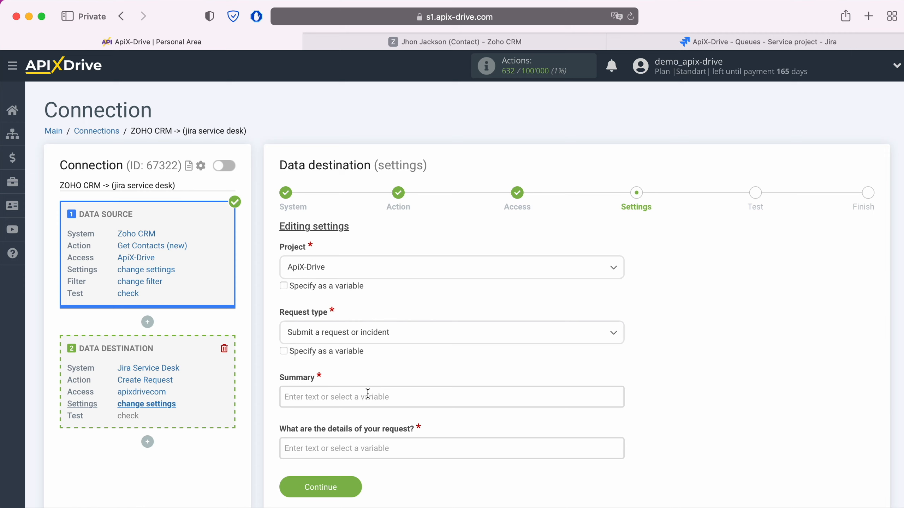
{"action": "left_click", "coordinate": [367, 396]}
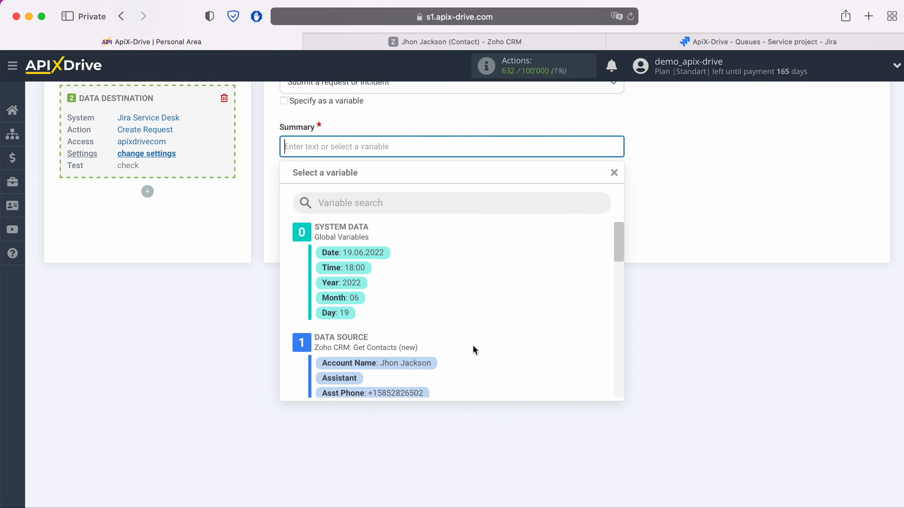
Step: Make the Summary 'New Contact from ZohoCRM' followed by the contact's Full Name variable
{"action": "scroll", "coordinate": [473, 346], "scroll_direction": "down", "scroll_amount": 5}
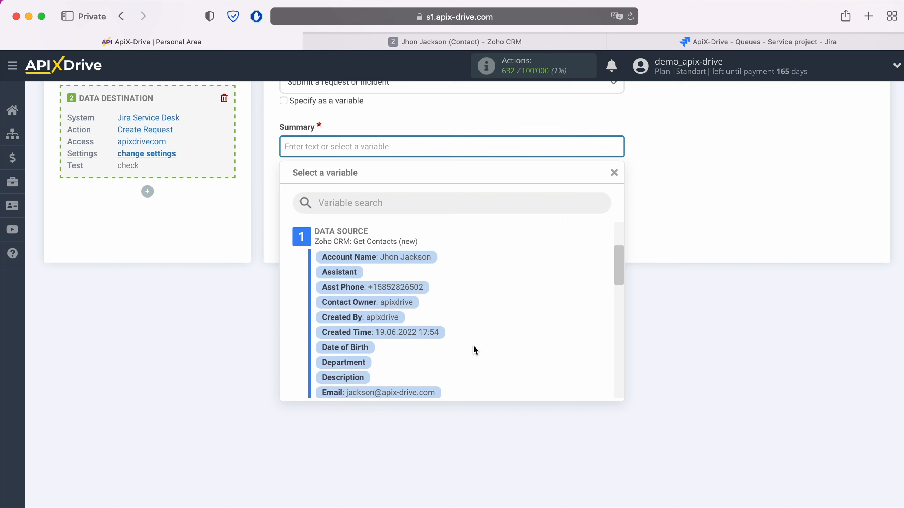
{"action": "scroll", "coordinate": [474, 348], "scroll_direction": "down", "scroll_amount": 5}
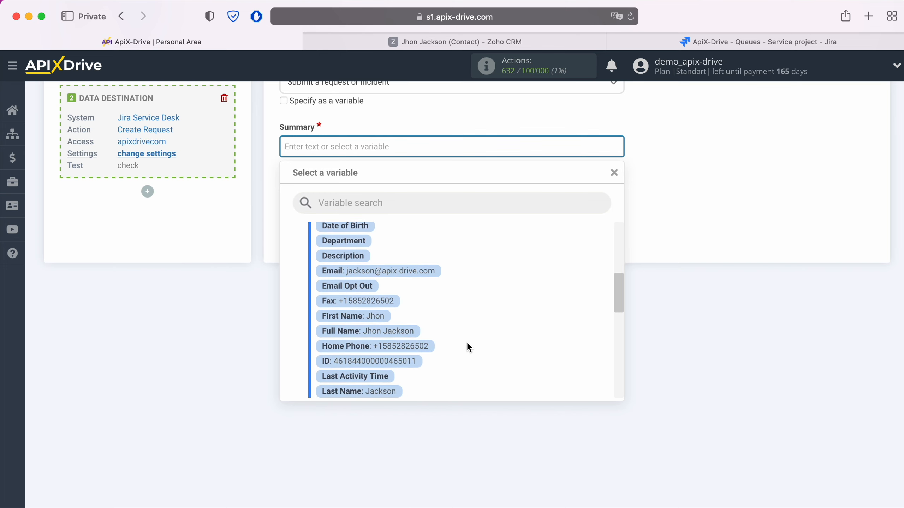
{"action": "left_click", "coordinate": [390, 334]}
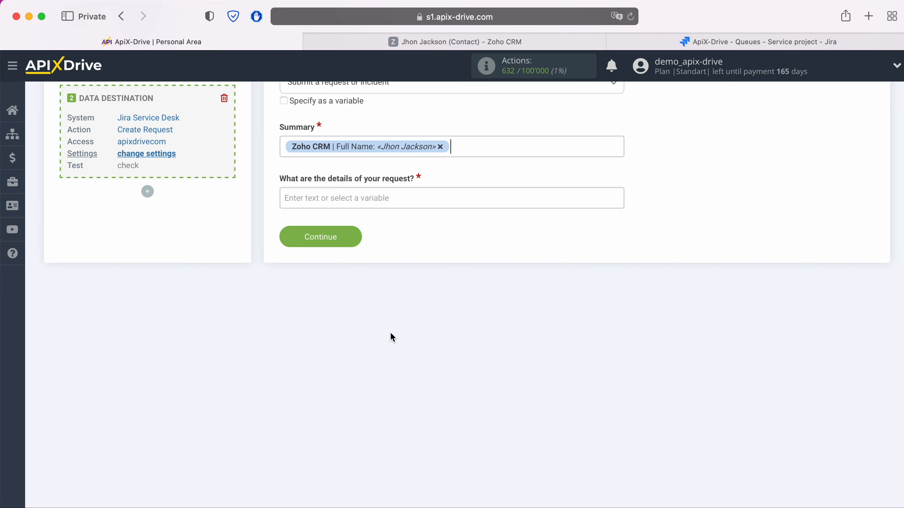
{"action": "left_click", "coordinate": [284, 146]}
{"action": "type", "text": "New "}
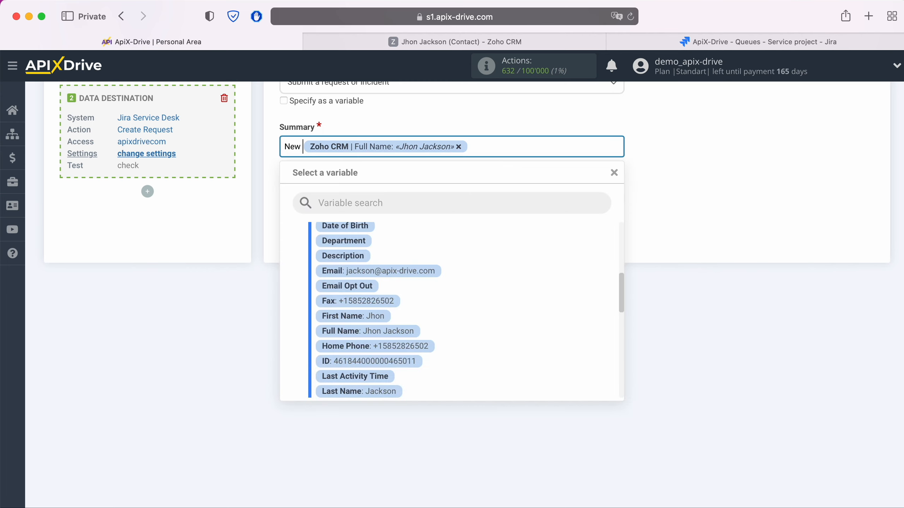
{"action": "type", "text": "Contact fro"}
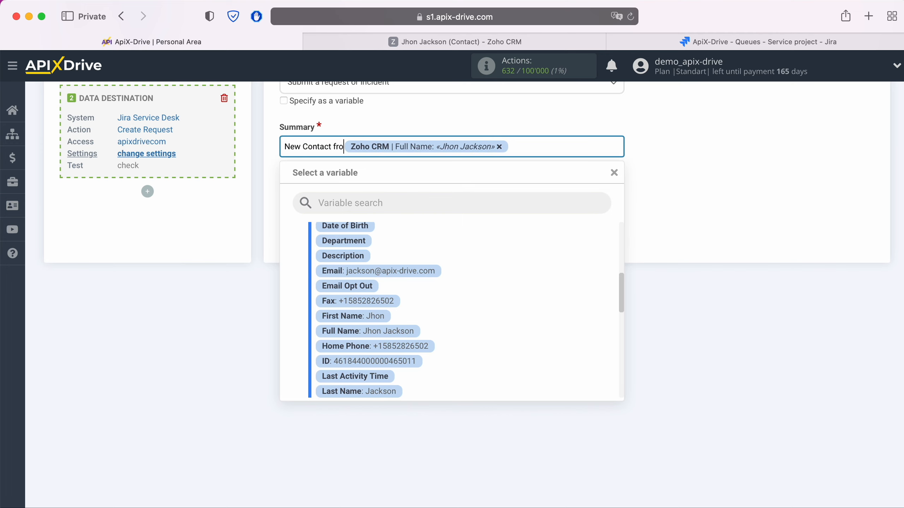
{"action": "type", "text": "m ZohoCRM"}
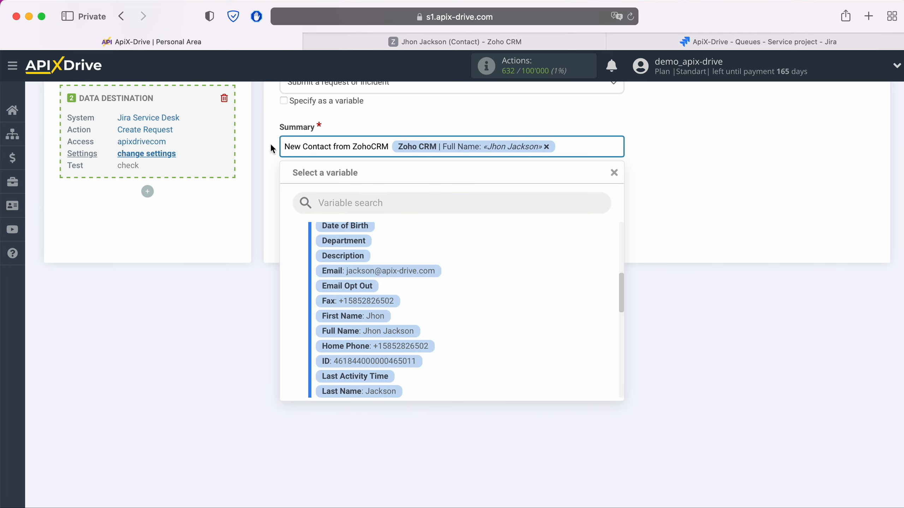
{"action": "left_click", "coordinate": [261, 199]}
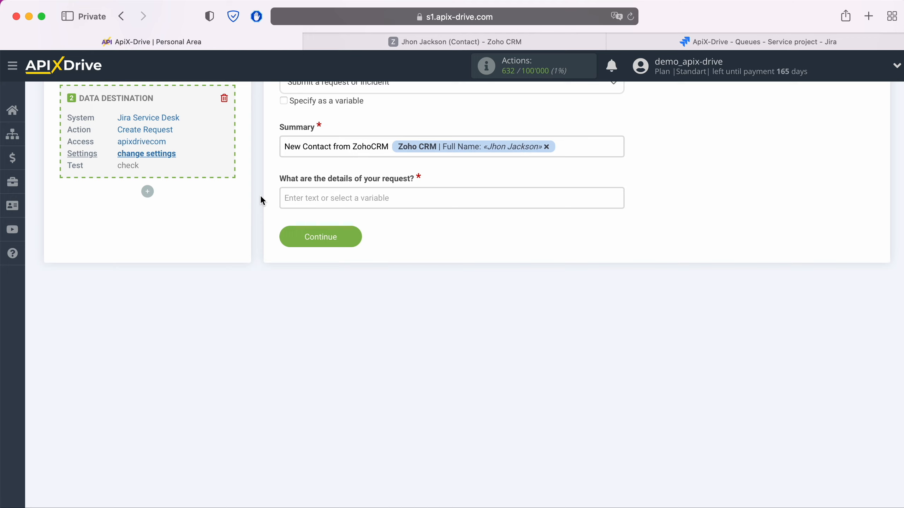
Step: Start the request details with Name and Email lines mapped to Full Name and Email
{"action": "left_click", "coordinate": [315, 198]}
{"action": "type", "text": "Name"}
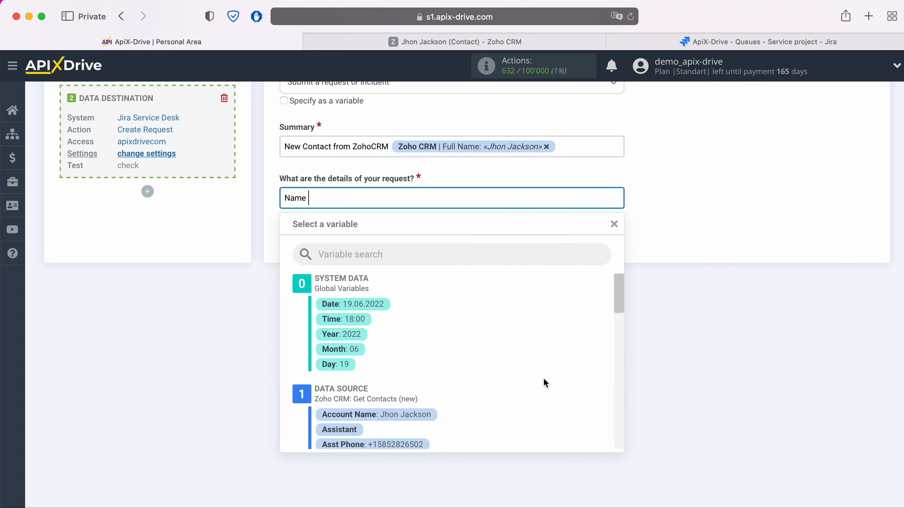
{"action": "scroll", "coordinate": [534, 371], "scroll_direction": "down", "scroll_amount": 5}
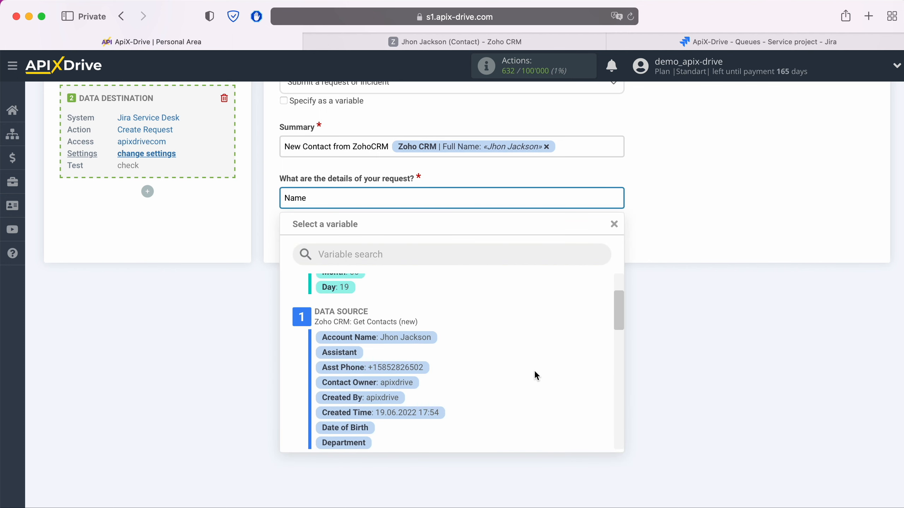
{"action": "scroll", "coordinate": [531, 367], "scroll_direction": "down", "scroll_amount": 3}
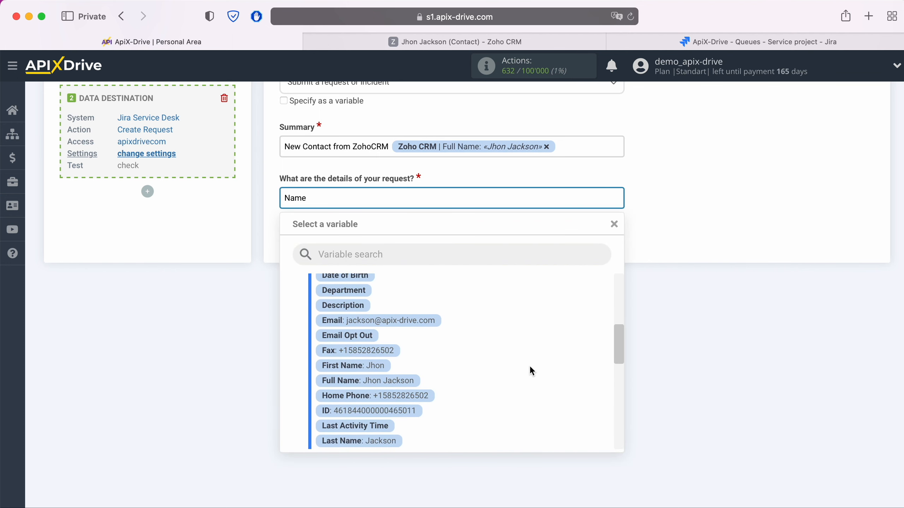
{"action": "left_click", "coordinate": [400, 368]}
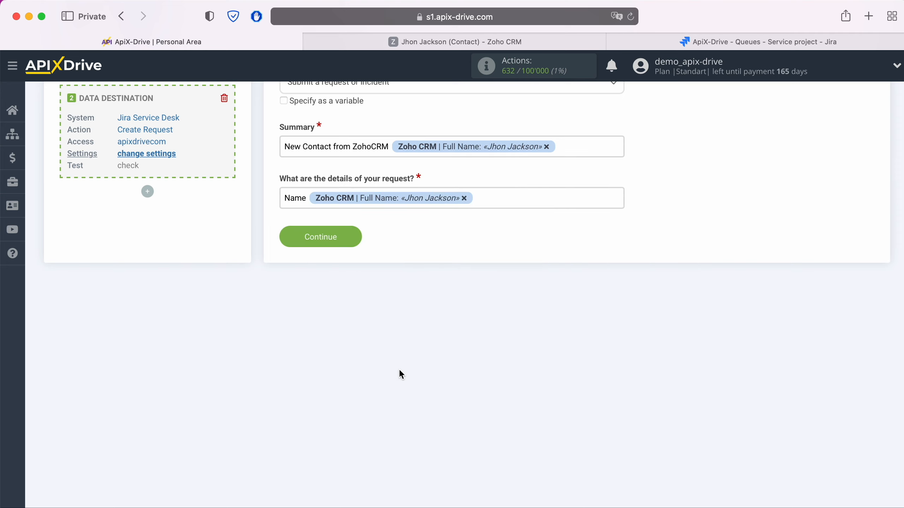
{"action": "key", "text": "Return"}
{"action": "type", "text": "Email"}
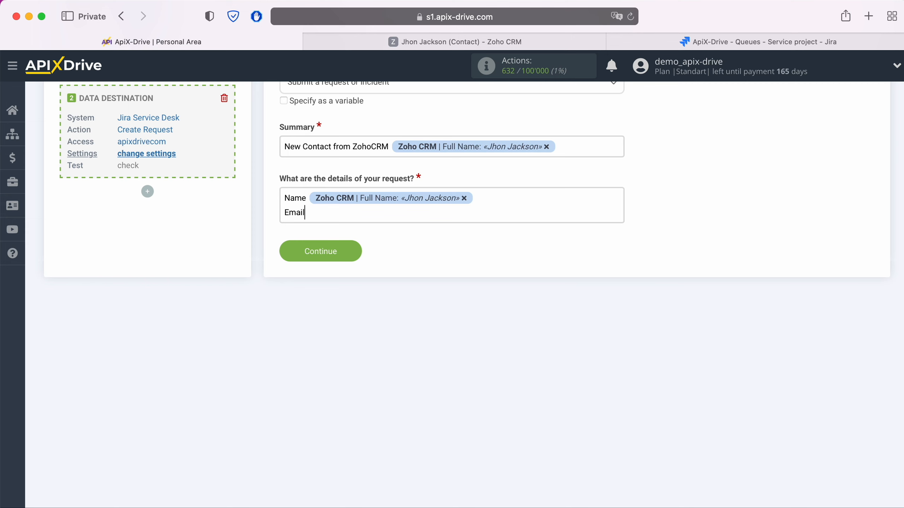
{"action": "left_click", "coordinate": [358, 215]}
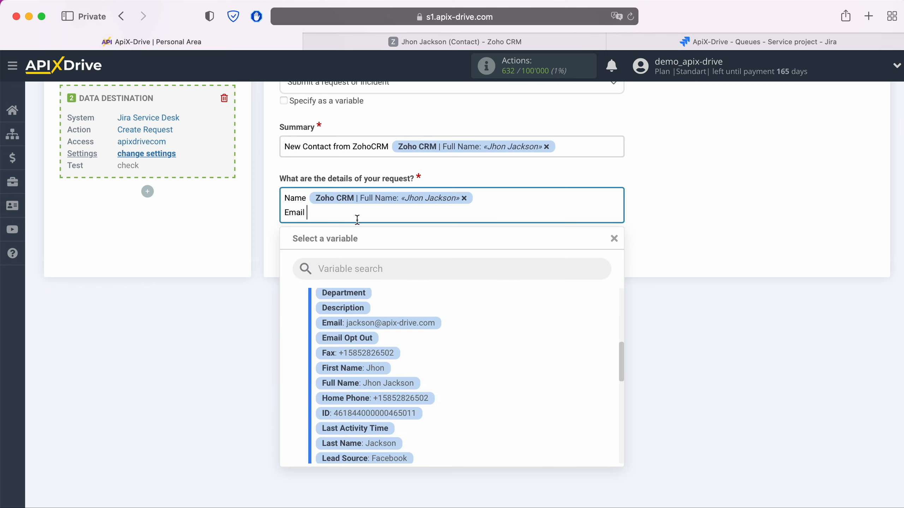
{"action": "scroll", "coordinate": [497, 333], "scroll_direction": "down", "scroll_amount": 1}
{"action": "left_click", "coordinate": [415, 307]}
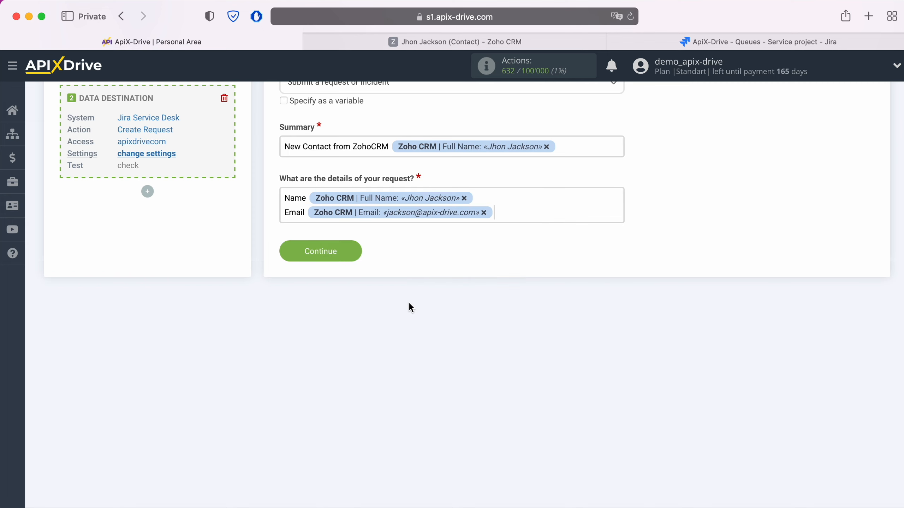
Step: Add Phone and Date lines mapped to Home Phone and Created Time, and save the mapping
{"action": "key", "text": "Return"}
{"action": "type", "text": "Phone"}
{"action": "left_click", "coordinate": [385, 231]}
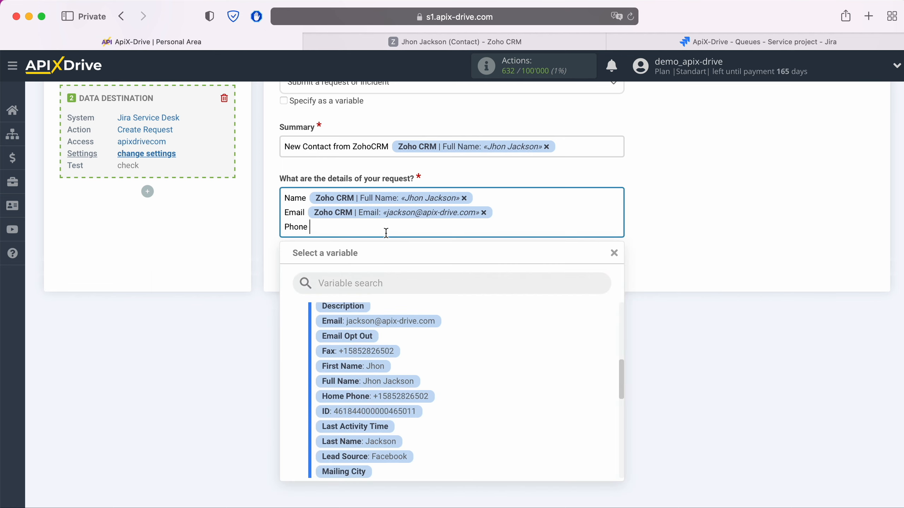
{"action": "left_click", "coordinate": [405, 398]}
{"action": "key", "text": "Return"}
{"action": "type", "text": "Date"}
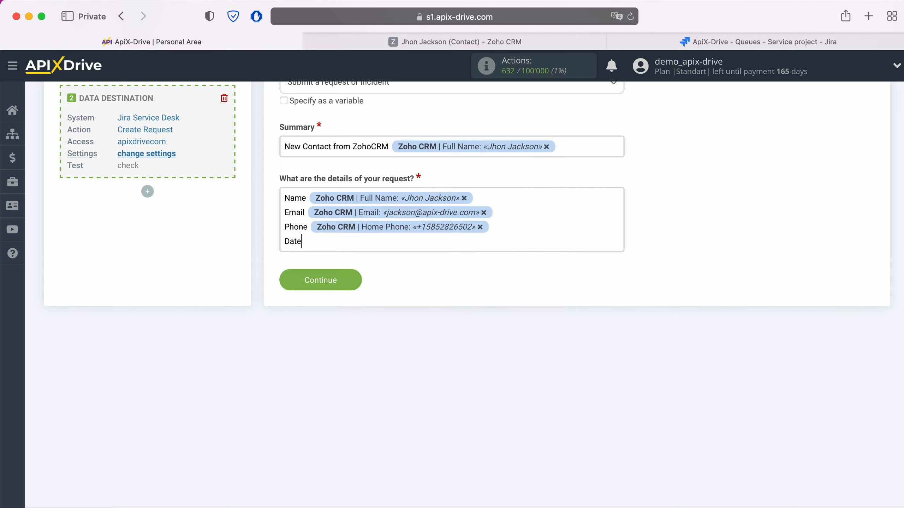
{"action": "left_click", "coordinate": [383, 242]}
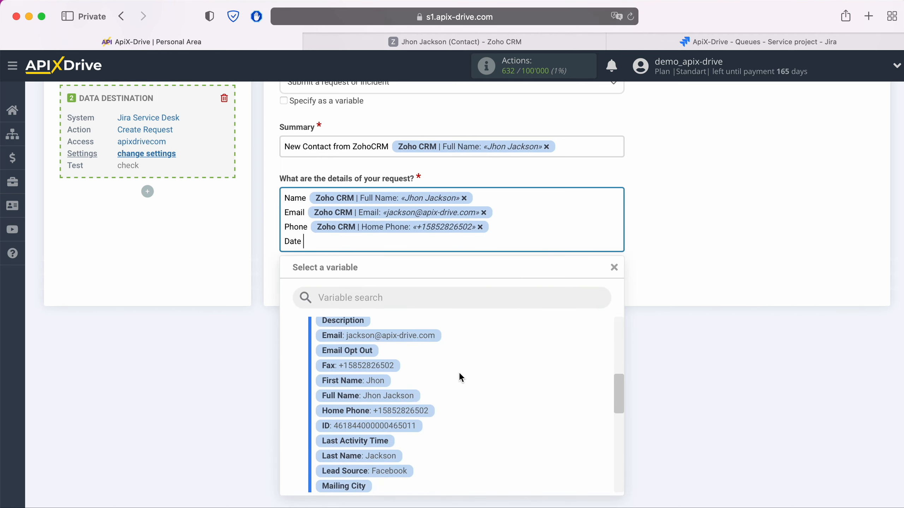
{"action": "scroll", "coordinate": [462, 373], "scroll_direction": "up", "scroll_amount": 3}
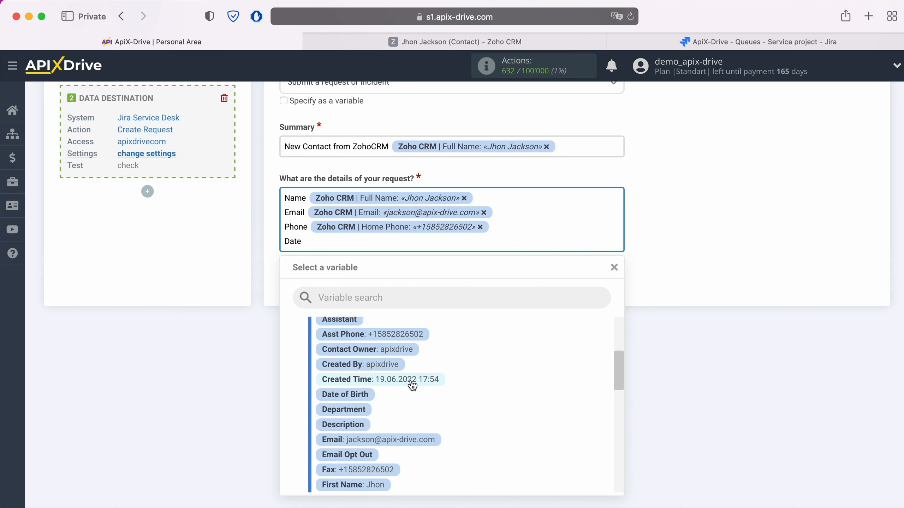
{"action": "left_click", "coordinate": [416, 381]}
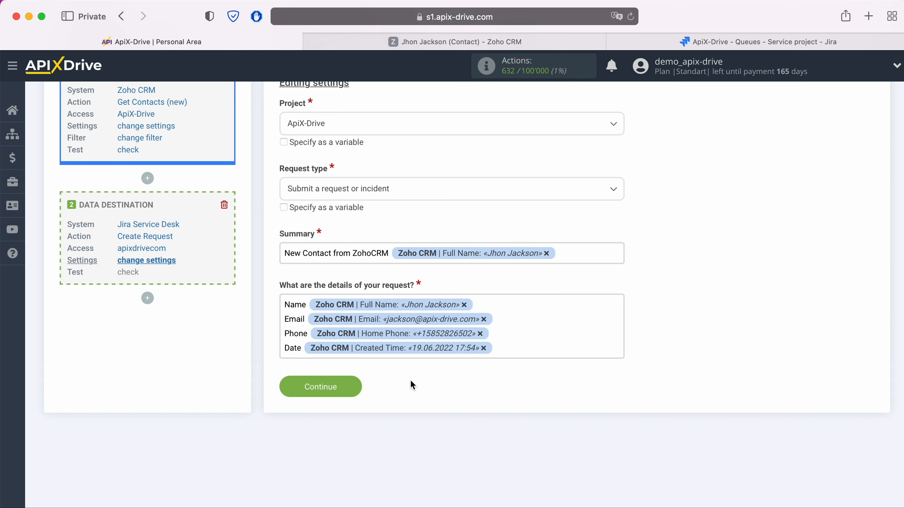
{"action": "left_click", "coordinate": [360, 385]}
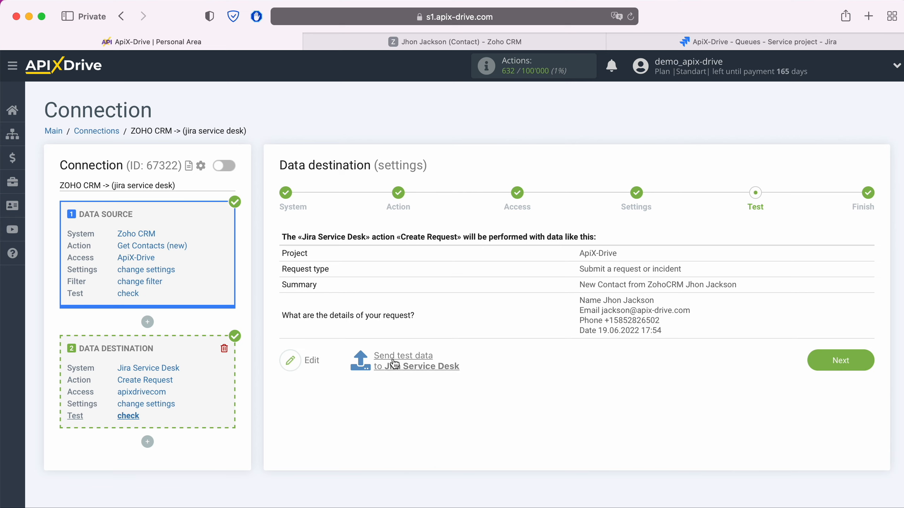
Step: Send the test request to Jira Service Desk and view the Jira ApiX-Drive queue
{"action": "left_click", "coordinate": [407, 362]}
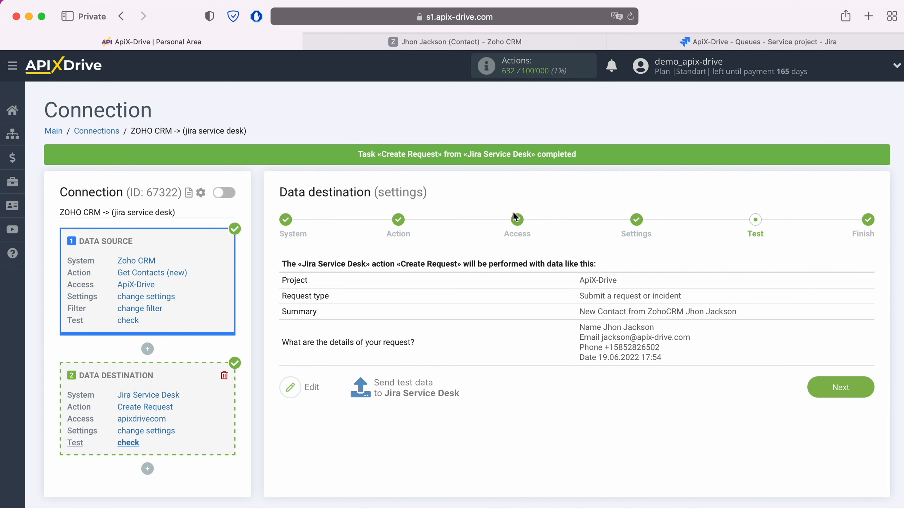
{"action": "left_click", "coordinate": [692, 43]}
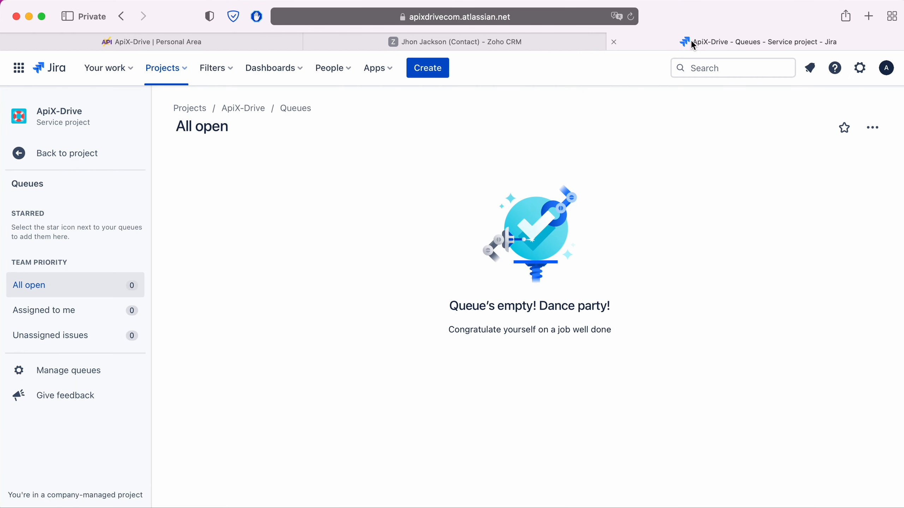
Step: Refresh the Jira queue, confirm request AD-5 holds the contact's details, and return to ApiX-Drive
{"action": "left_click", "coordinate": [630, 18]}
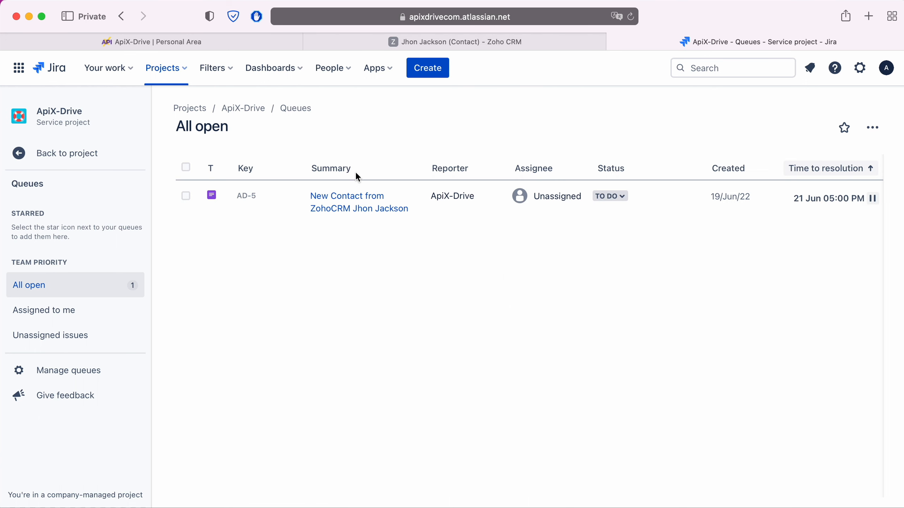
{"action": "left_click", "coordinate": [341, 197]}
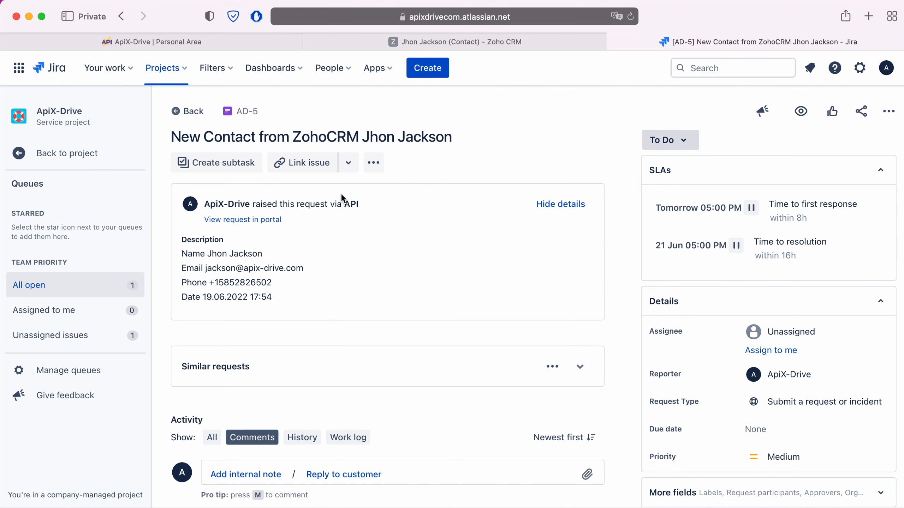
{"action": "left_click", "coordinate": [193, 41]}
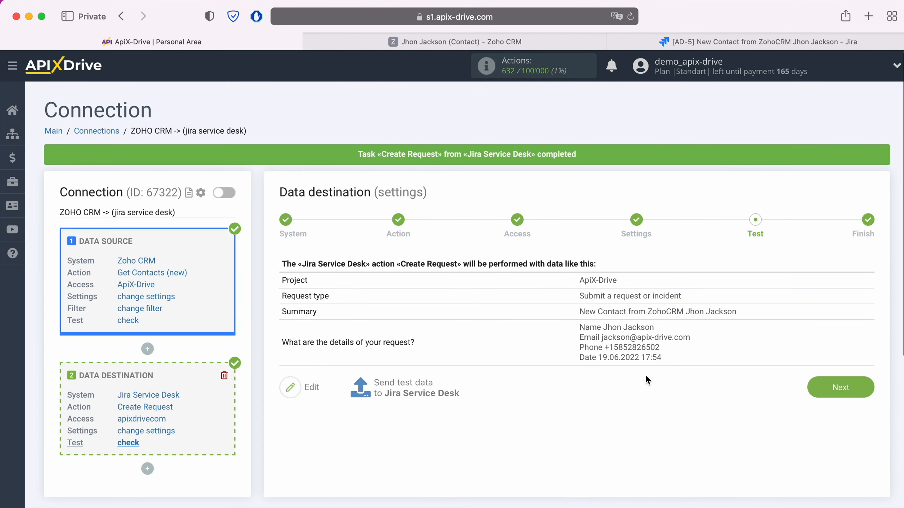
Step: Enable auto-update for the ZOHO CRM -> jira service desk connection and save a 5-minute update interval
{"action": "left_click", "coordinate": [866, 387]}
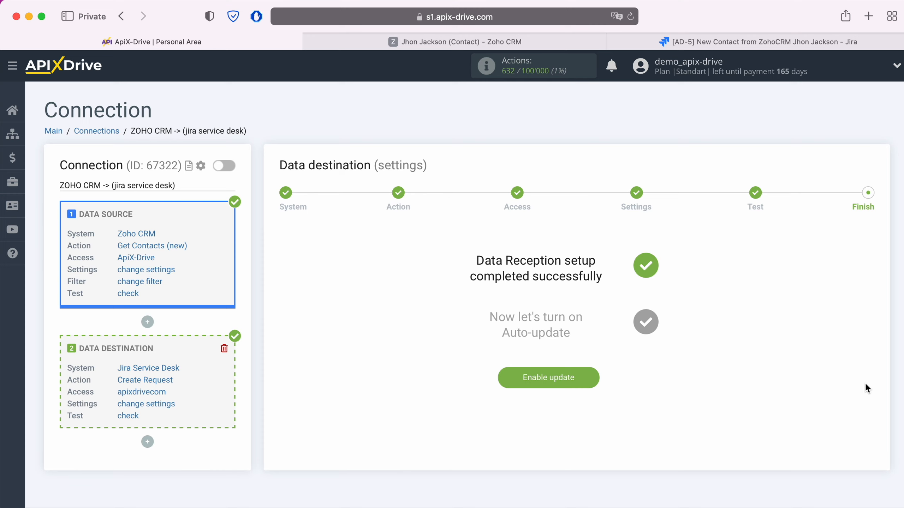
{"action": "left_click", "coordinate": [585, 376]}
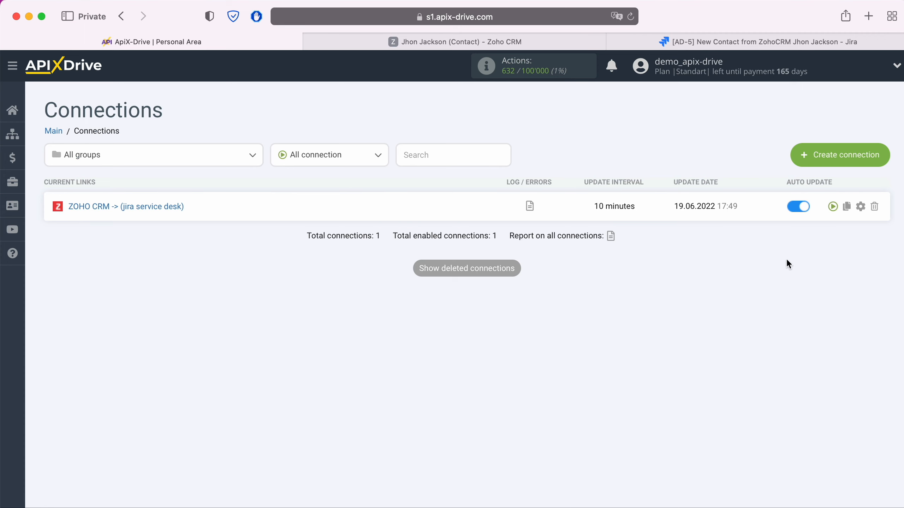
{"action": "left_click", "coordinate": [860, 206]}
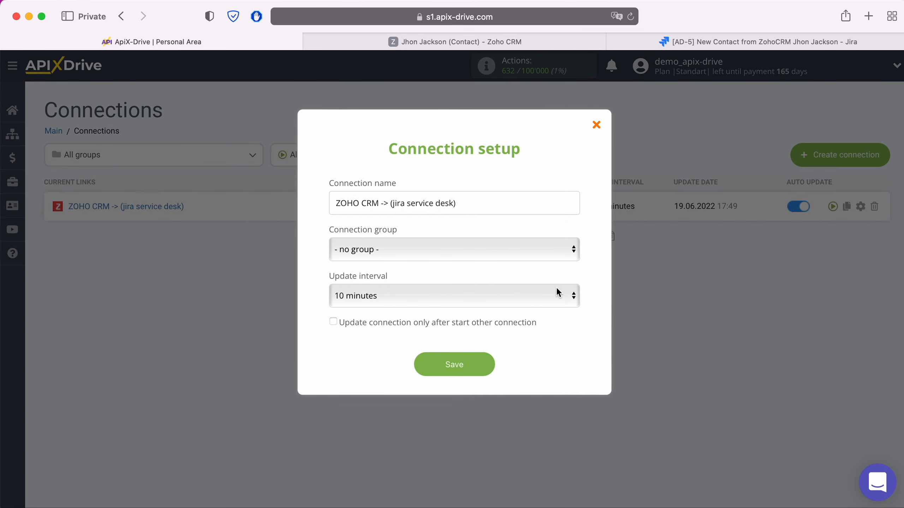
{"action": "left_click", "coordinate": [556, 293]}
{"action": "left_click", "coordinate": [469, 277]}
{"action": "left_click", "coordinate": [485, 367]}
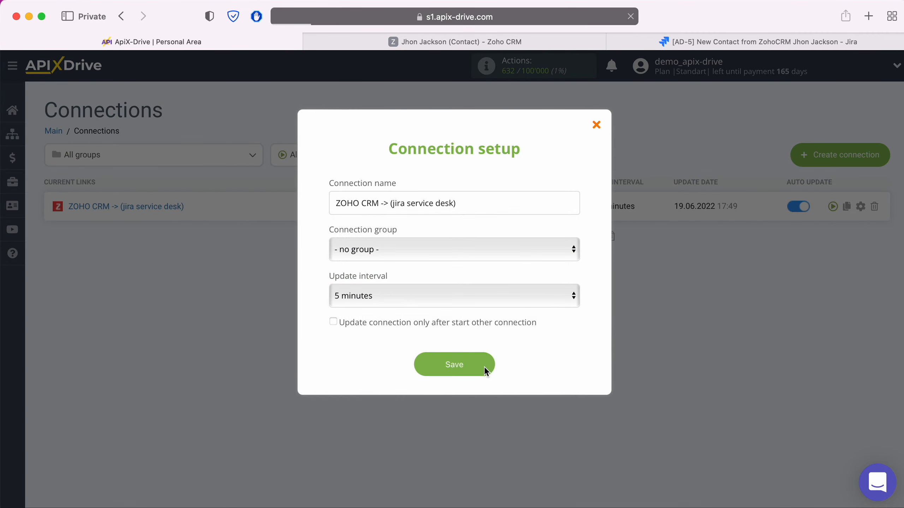